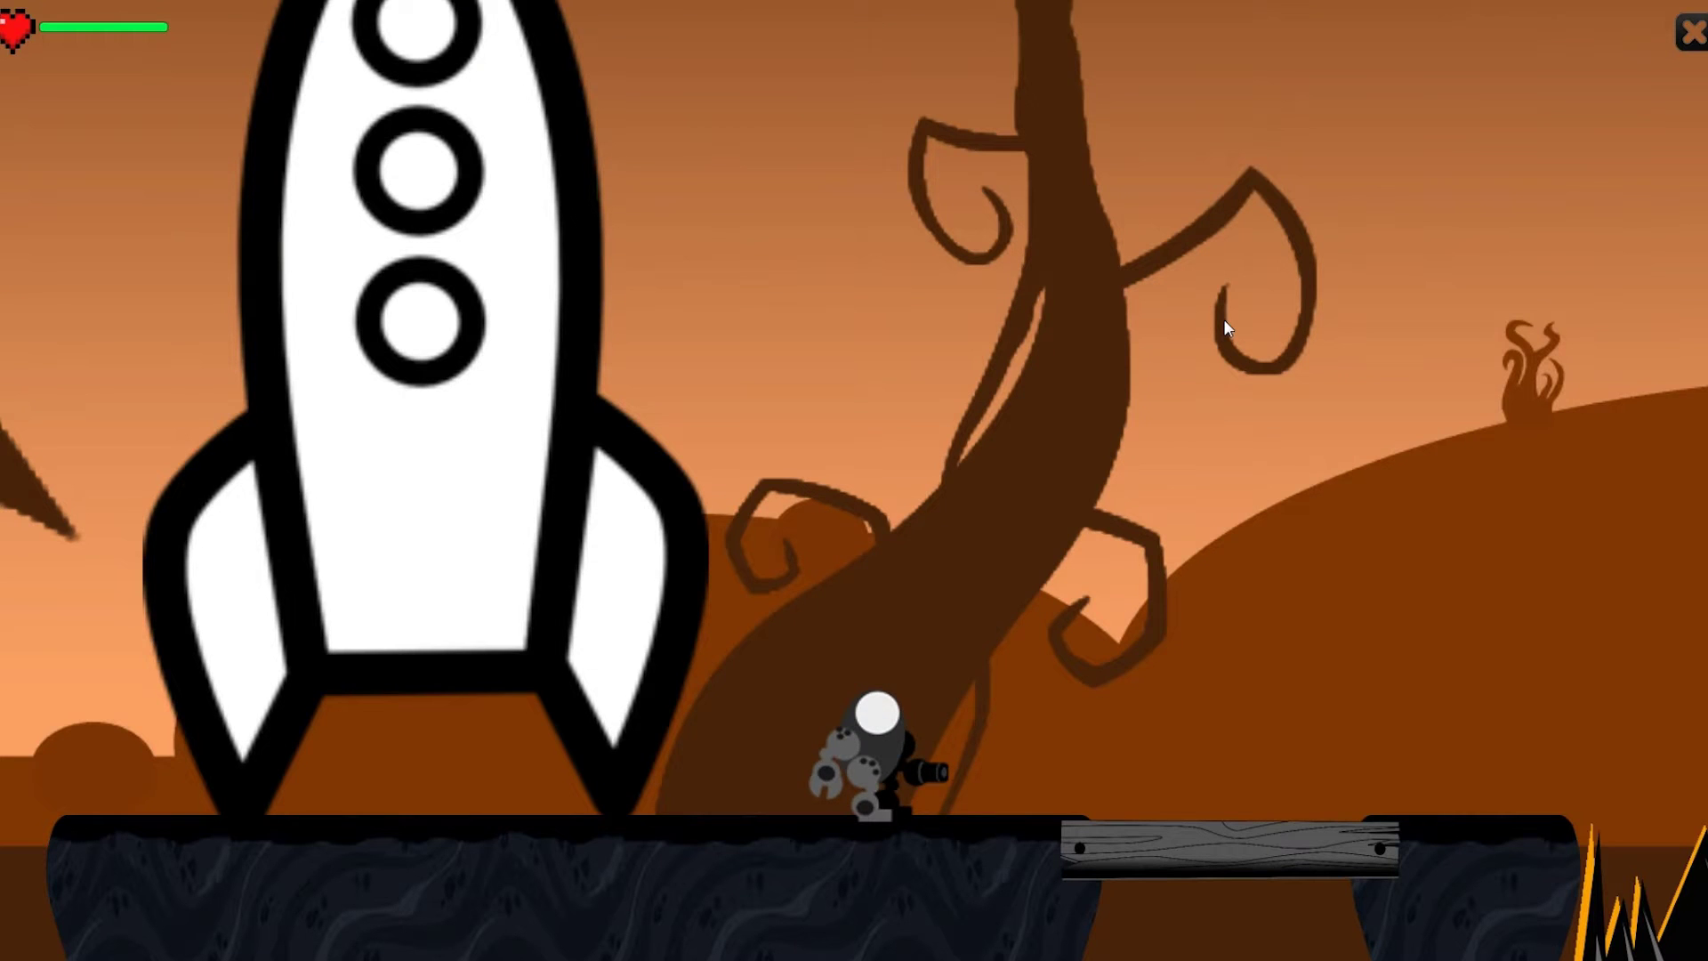
Step: Walk the character right with jumps past the rocket toward the spiky rock, then centre the cannonPlant
key(Left)
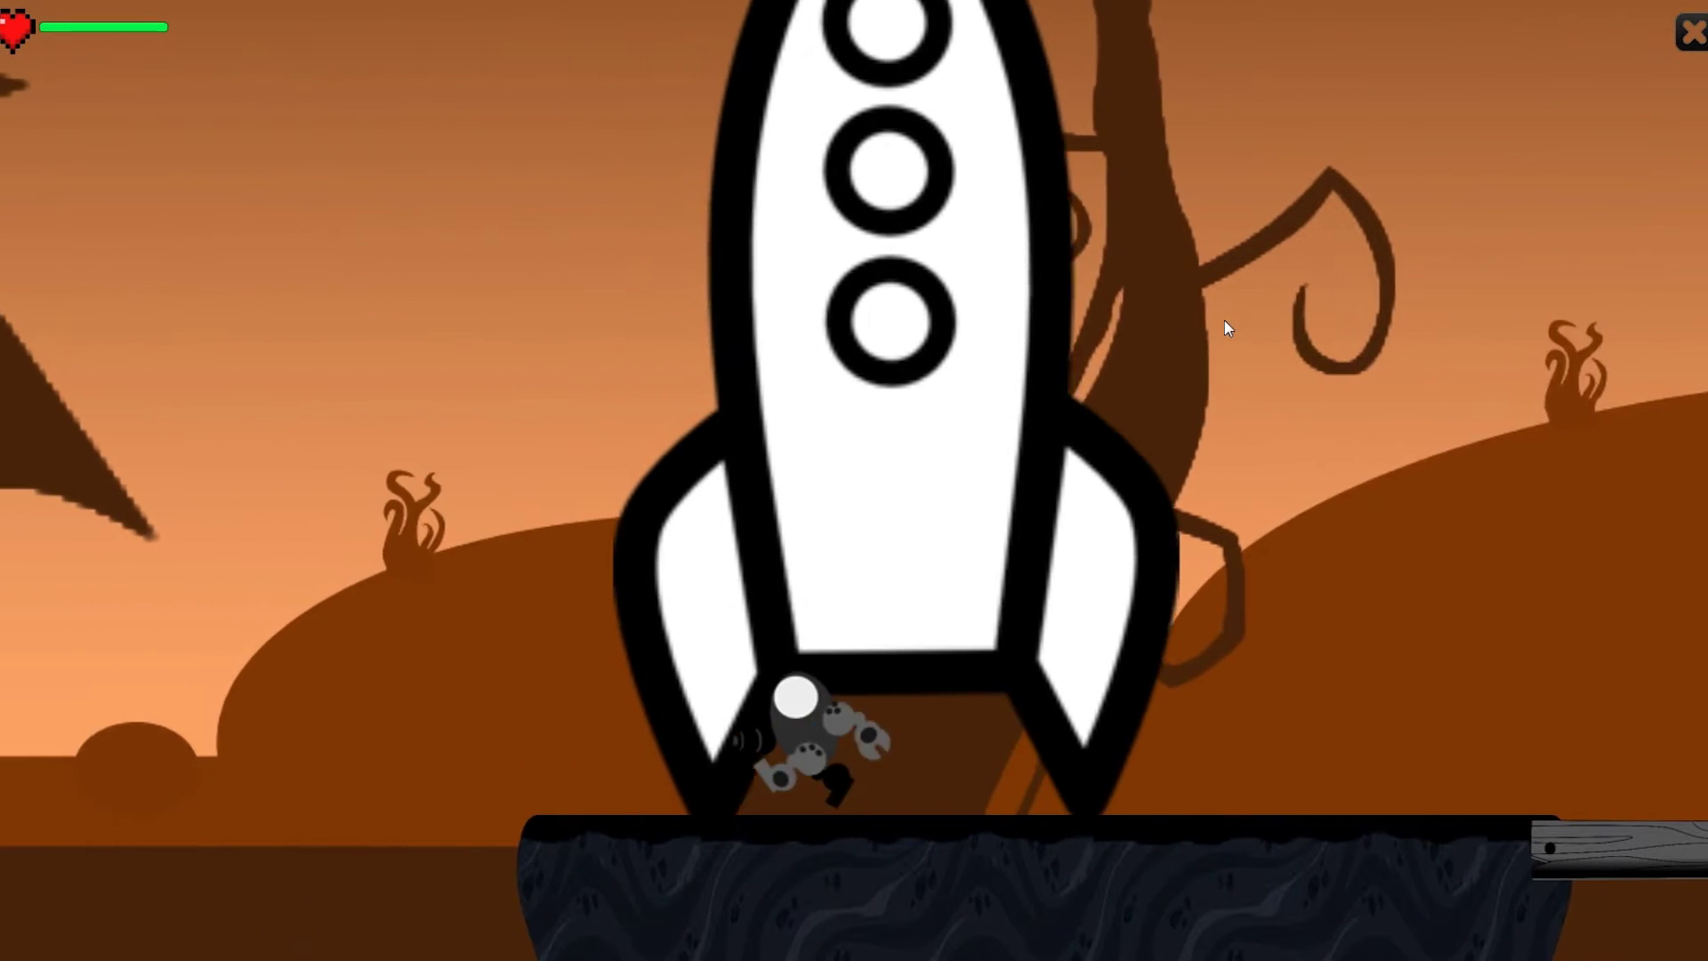
key(Right)
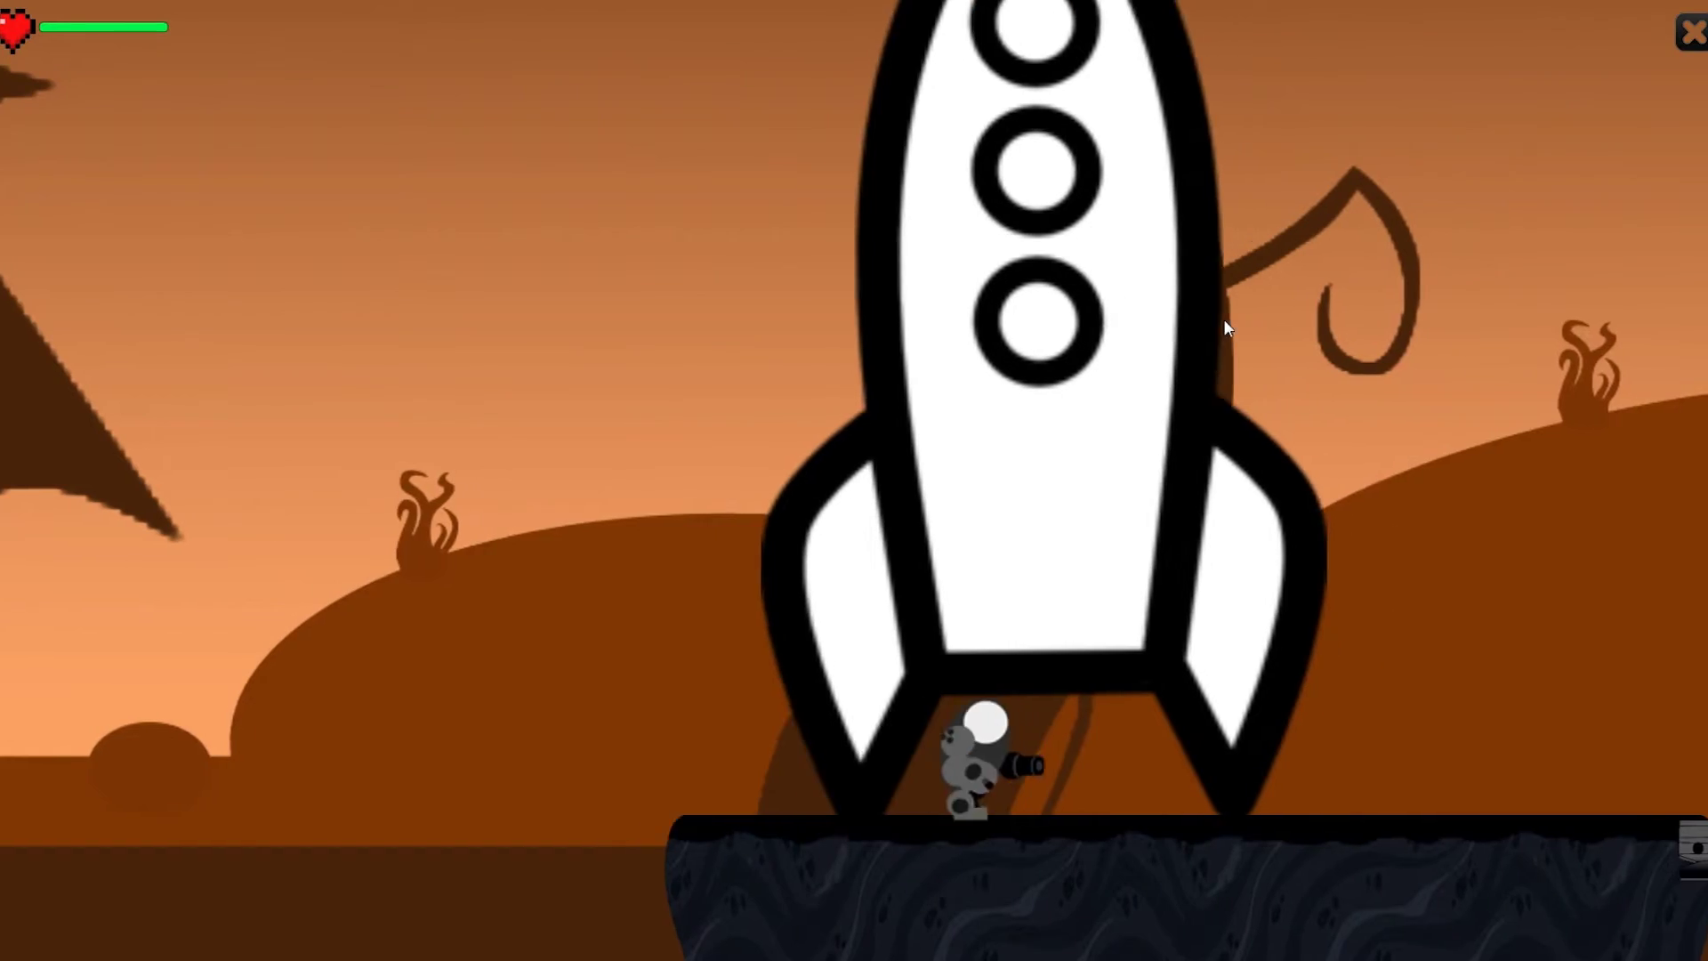
key(Right)
key(space)
key(Right)
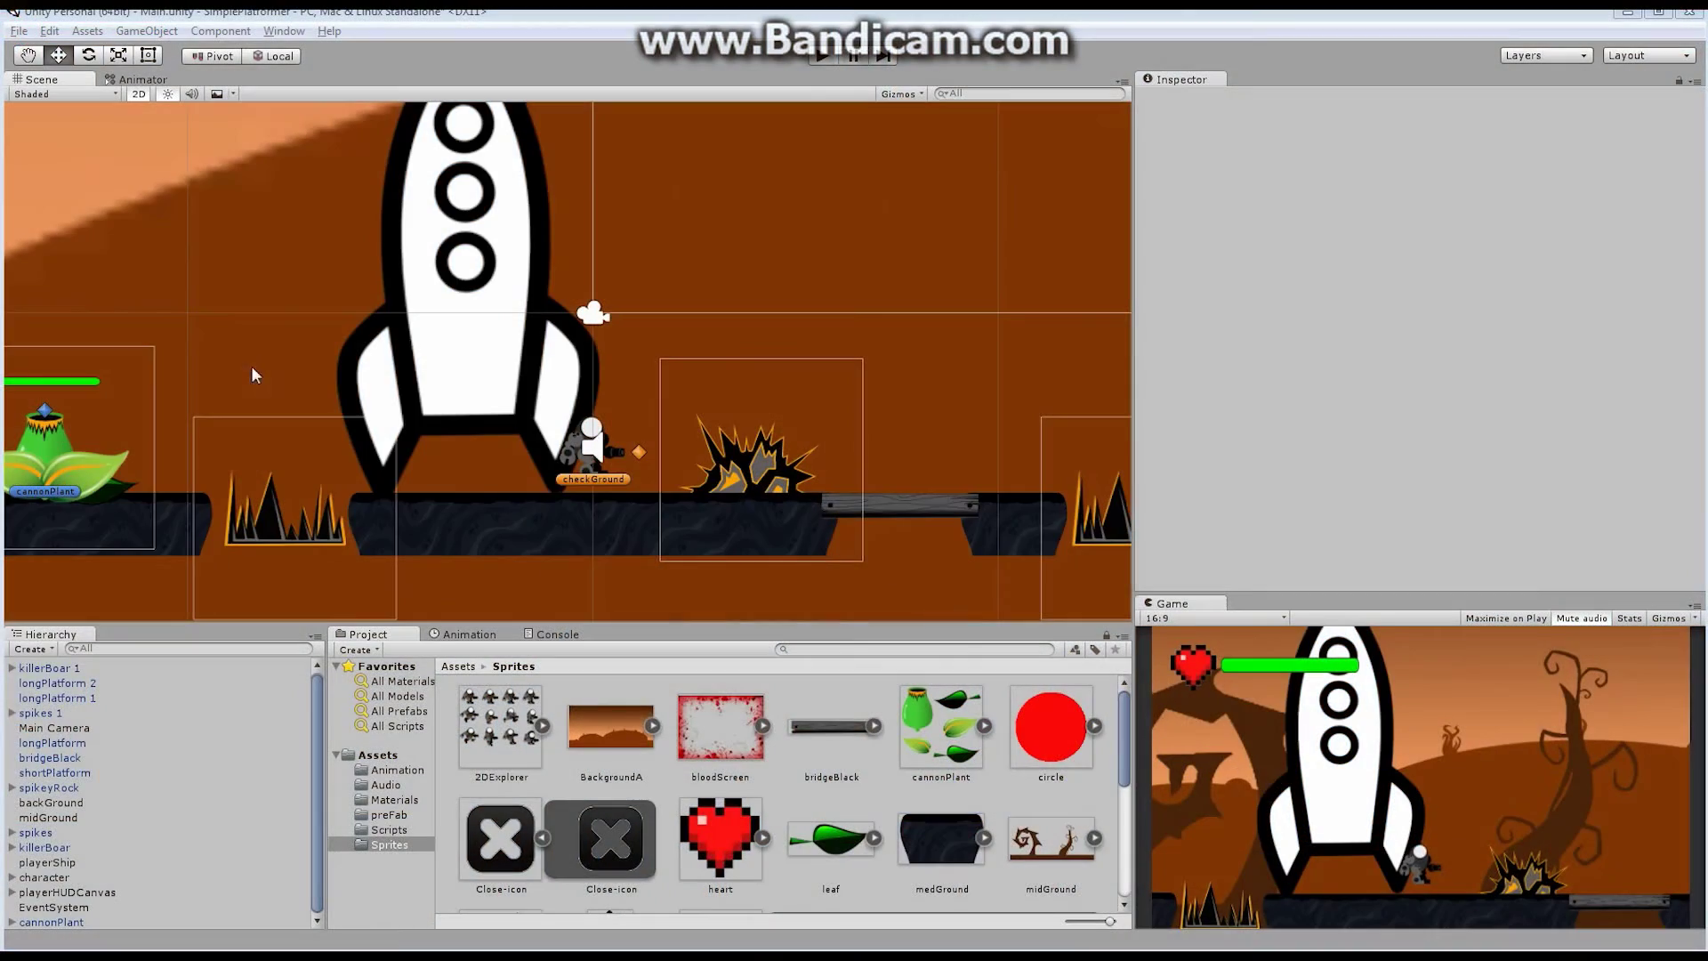
middle_drag(251, 365, 683, 384)
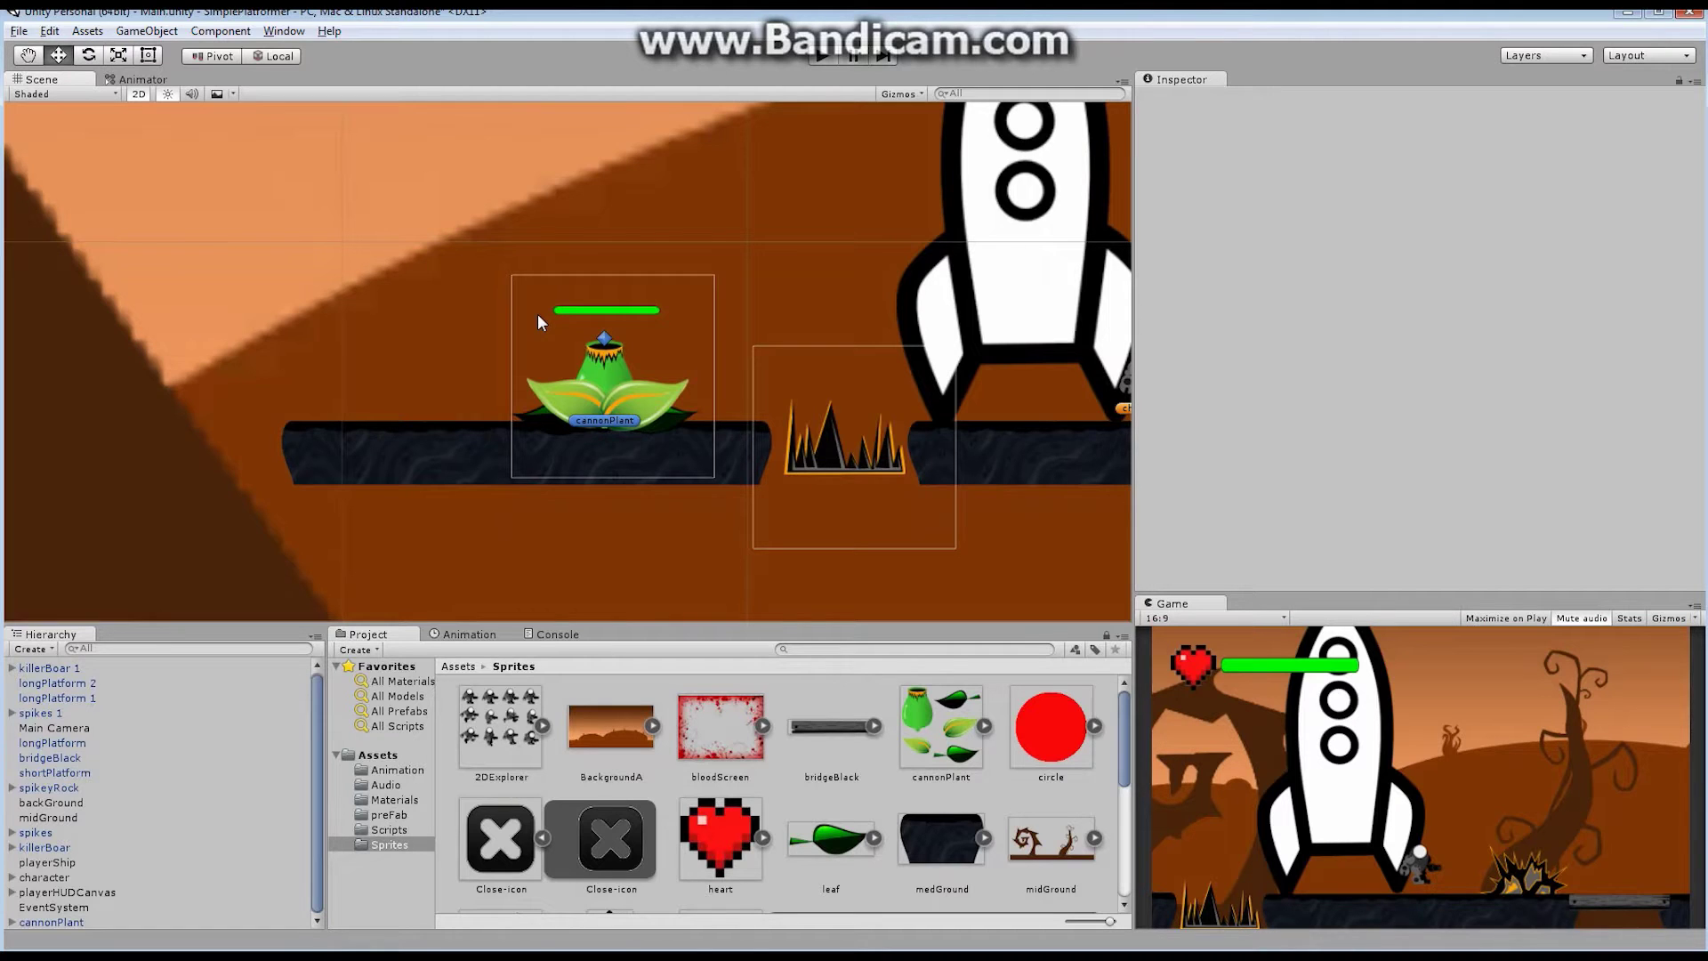
Step: Zoom in on the cannonPlant's platform and run the character right toward the plank bridge
scroll(537, 313, up, 3)
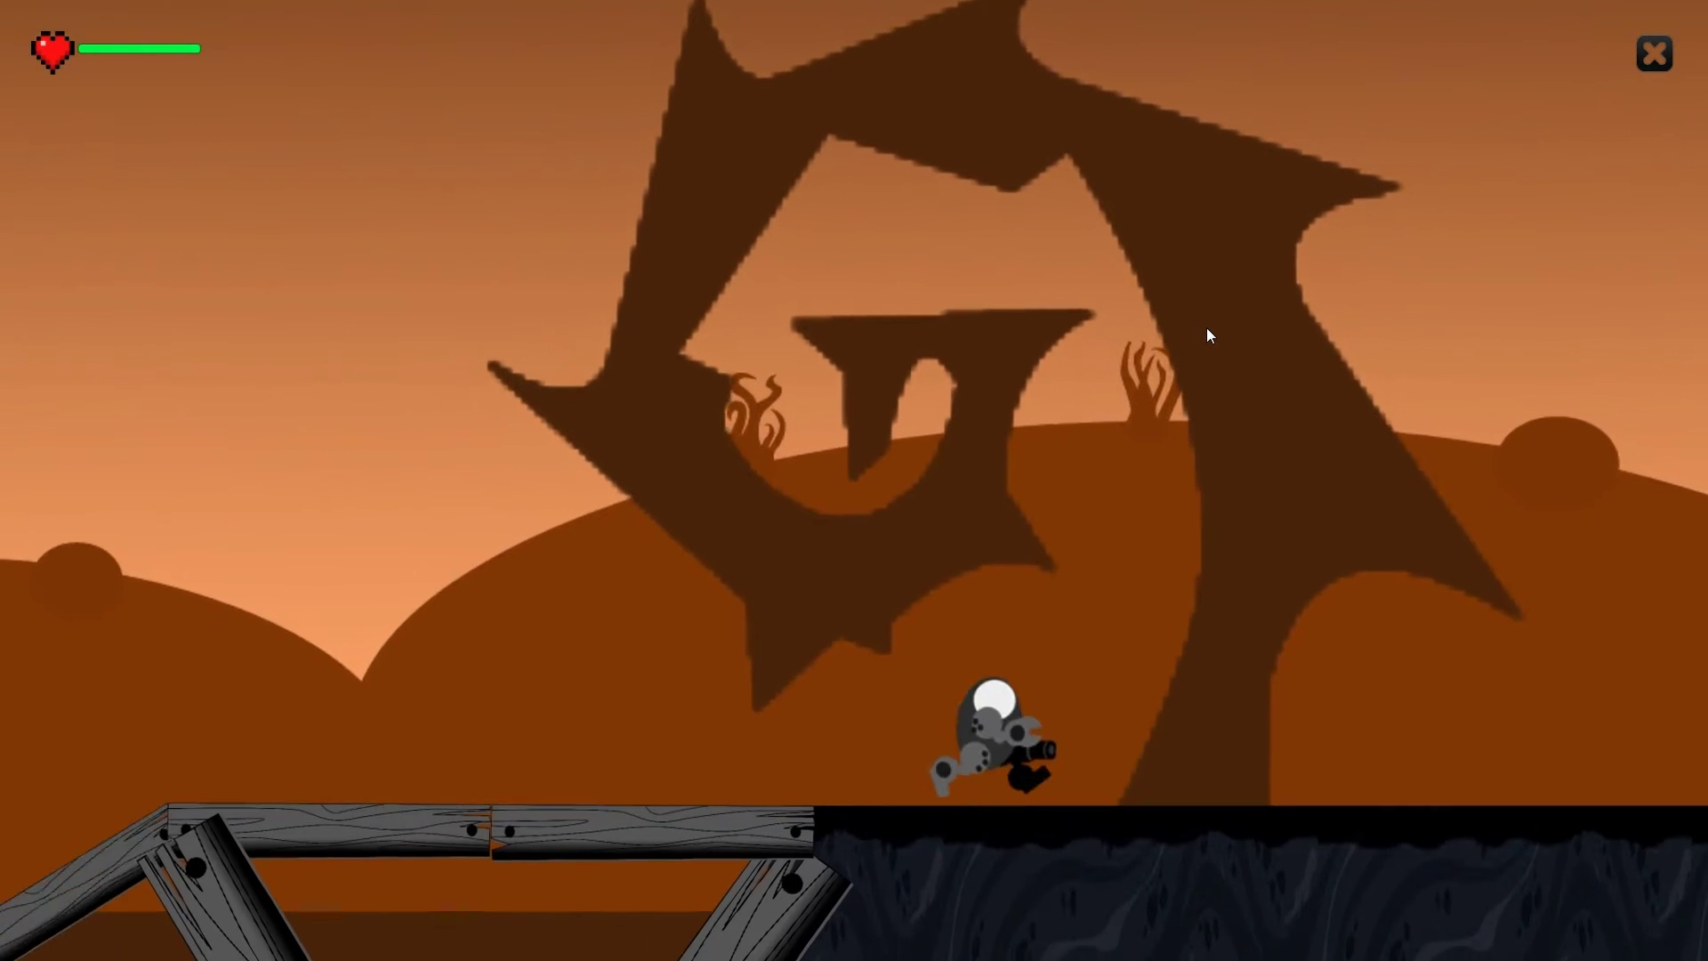
key(Right)
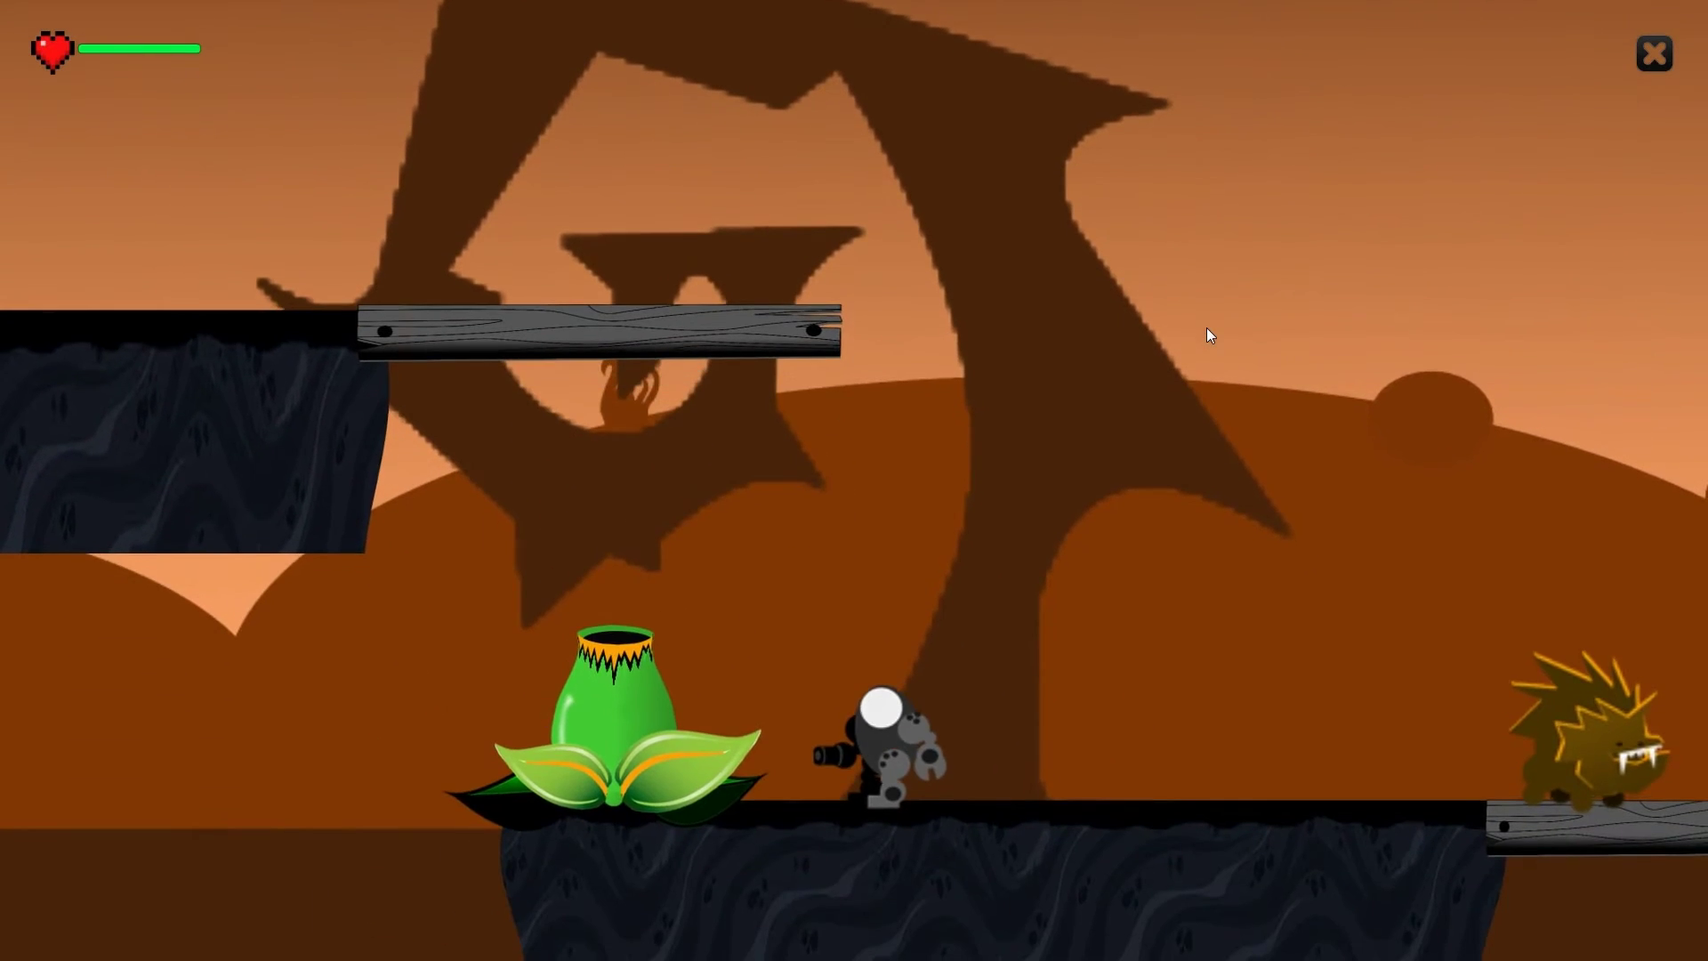
Step: Fire a shot as the character crosses the tipping plank and drops to the lower platform
click(1206, 335)
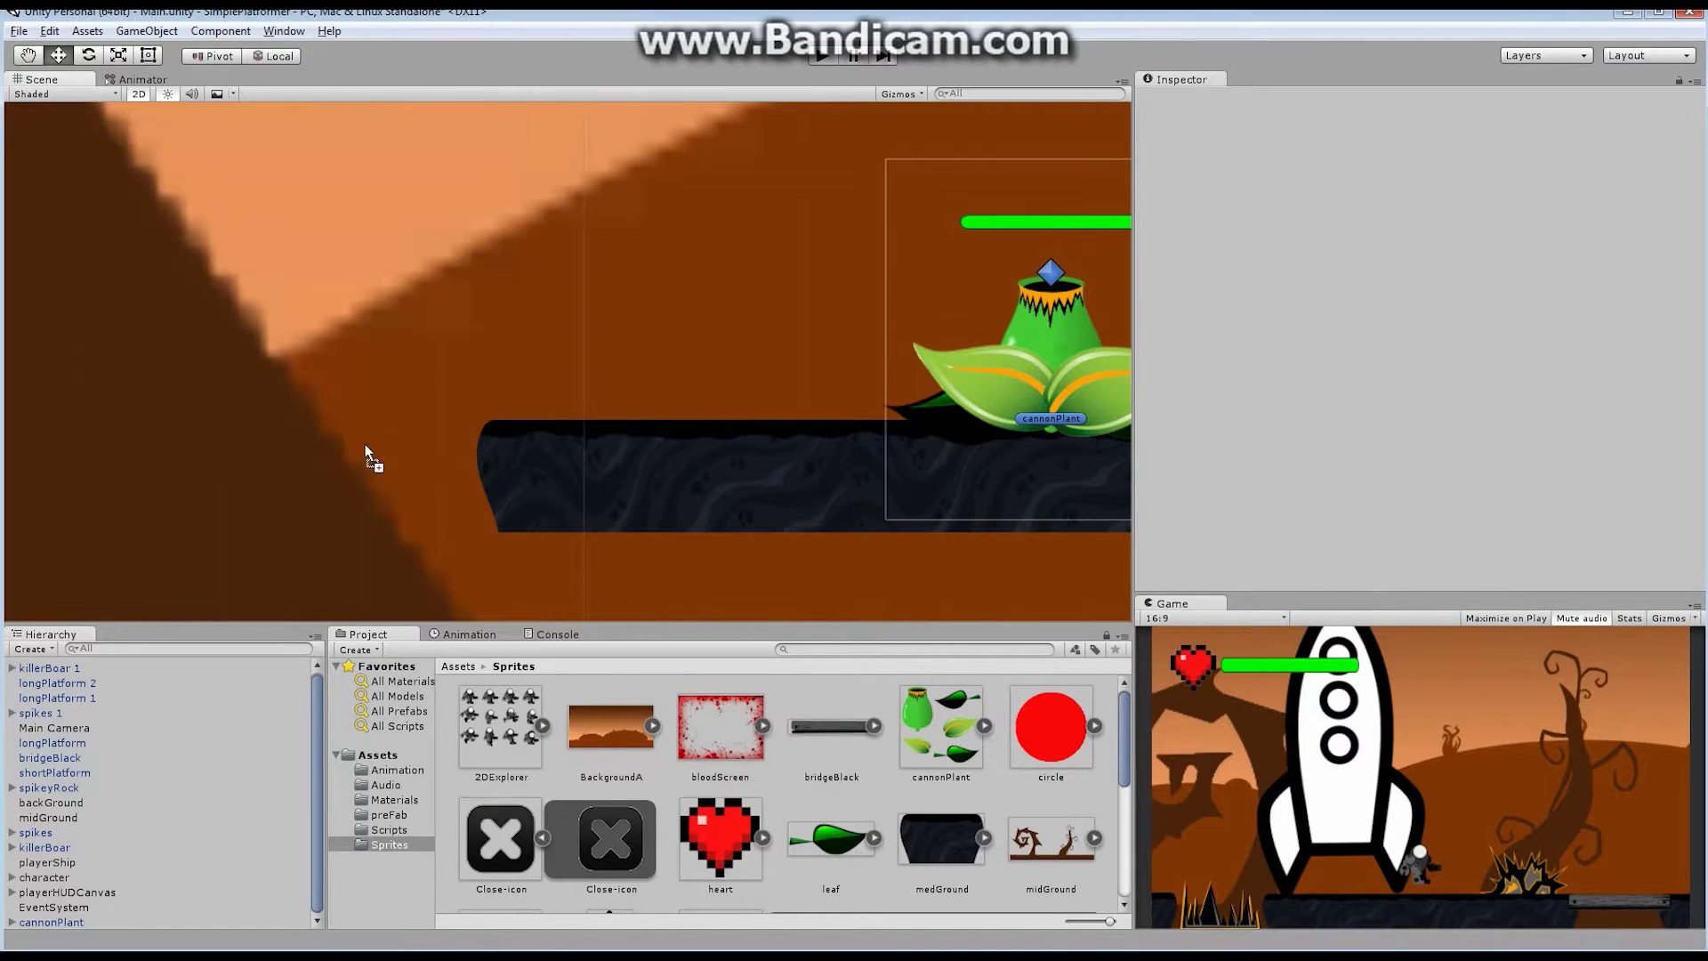
Step: Place a bridgeBlack plank beside the platform, scale it to 0.5 × 0.5 and lower it to Y -4.79
drag(386, 460, 325, 424)
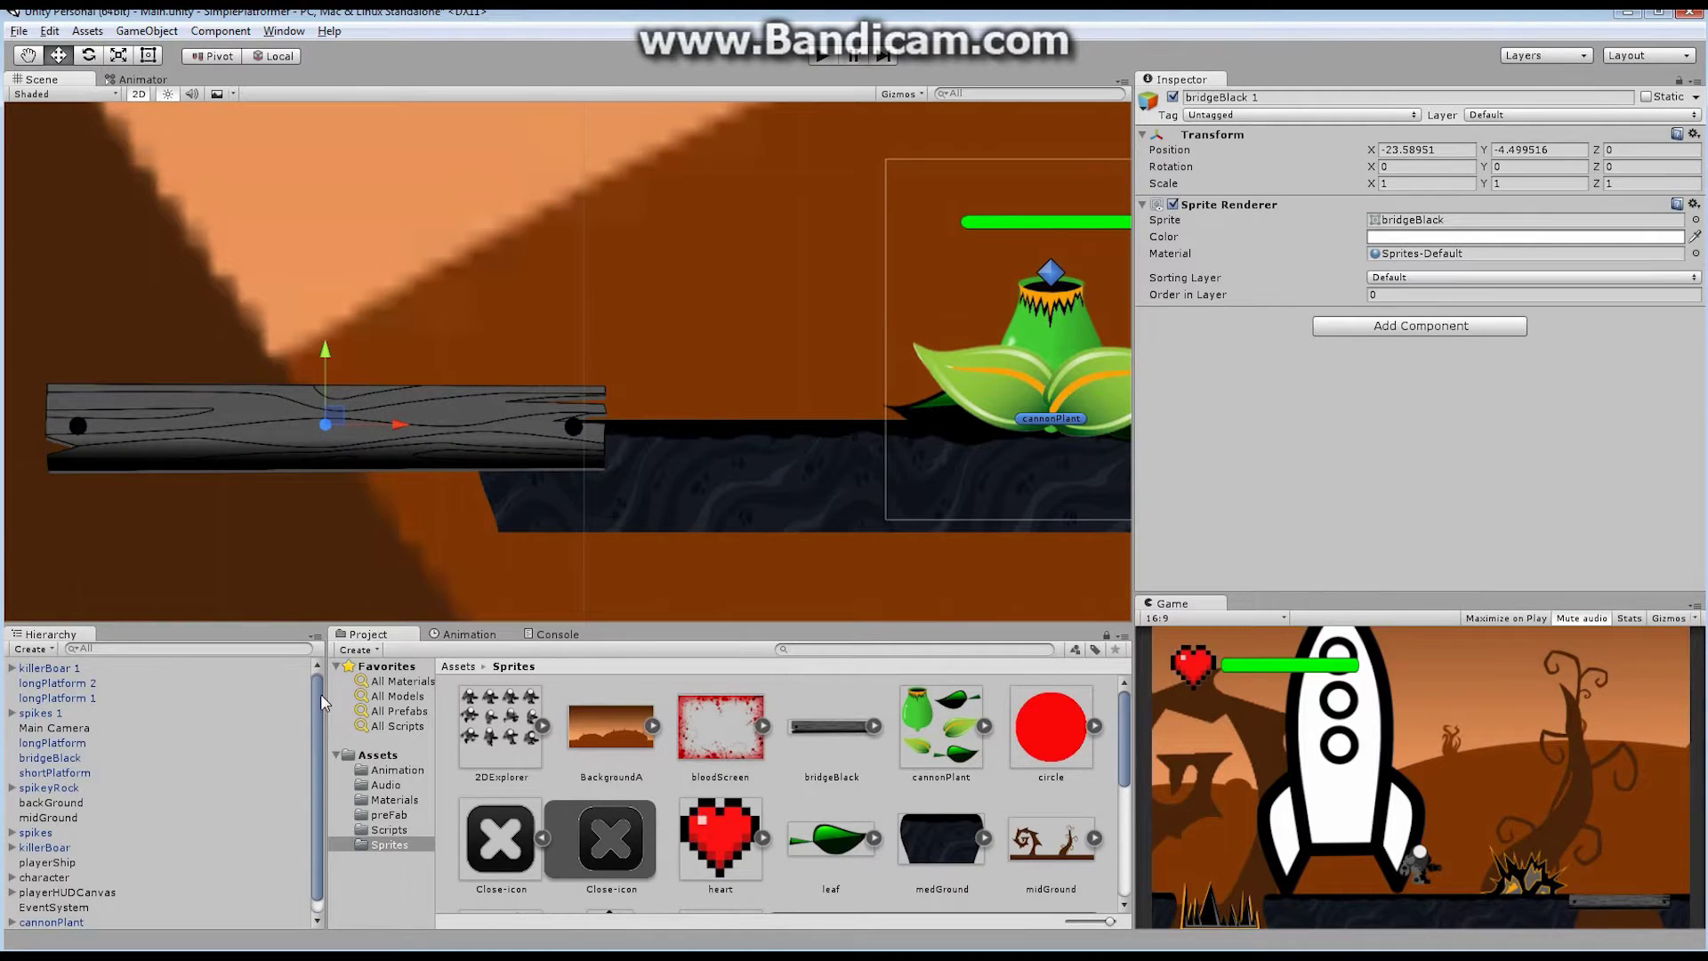
click(1427, 183)
text(.5)
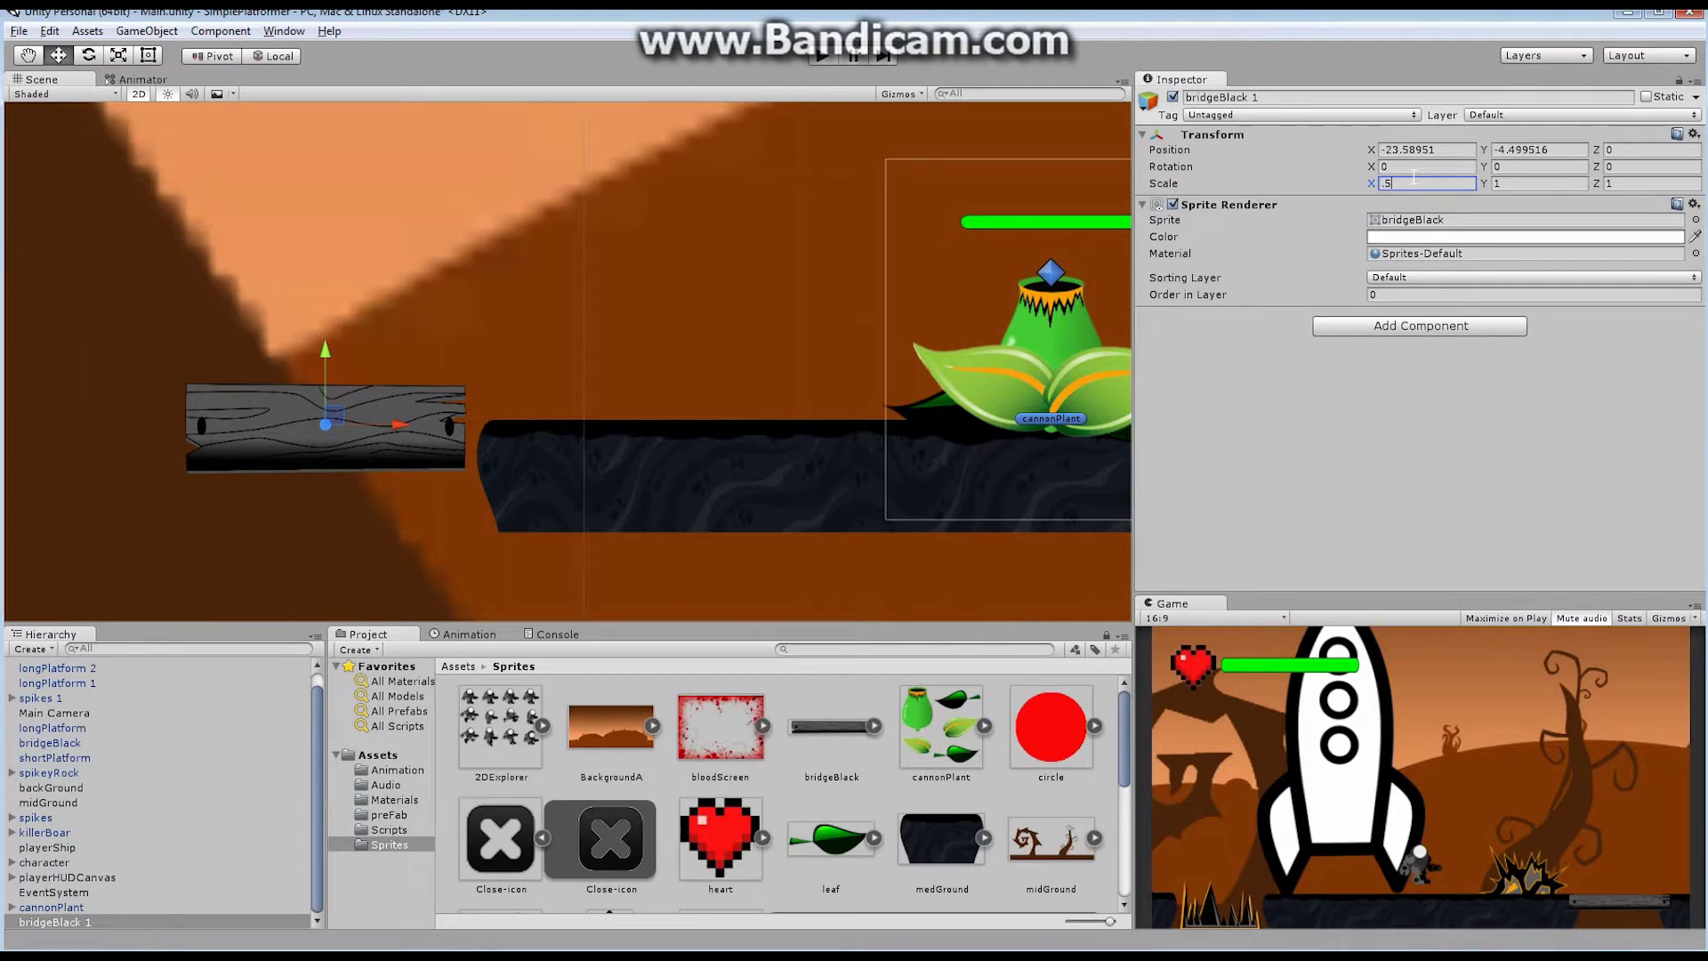
click(1512, 183)
text(0.5)
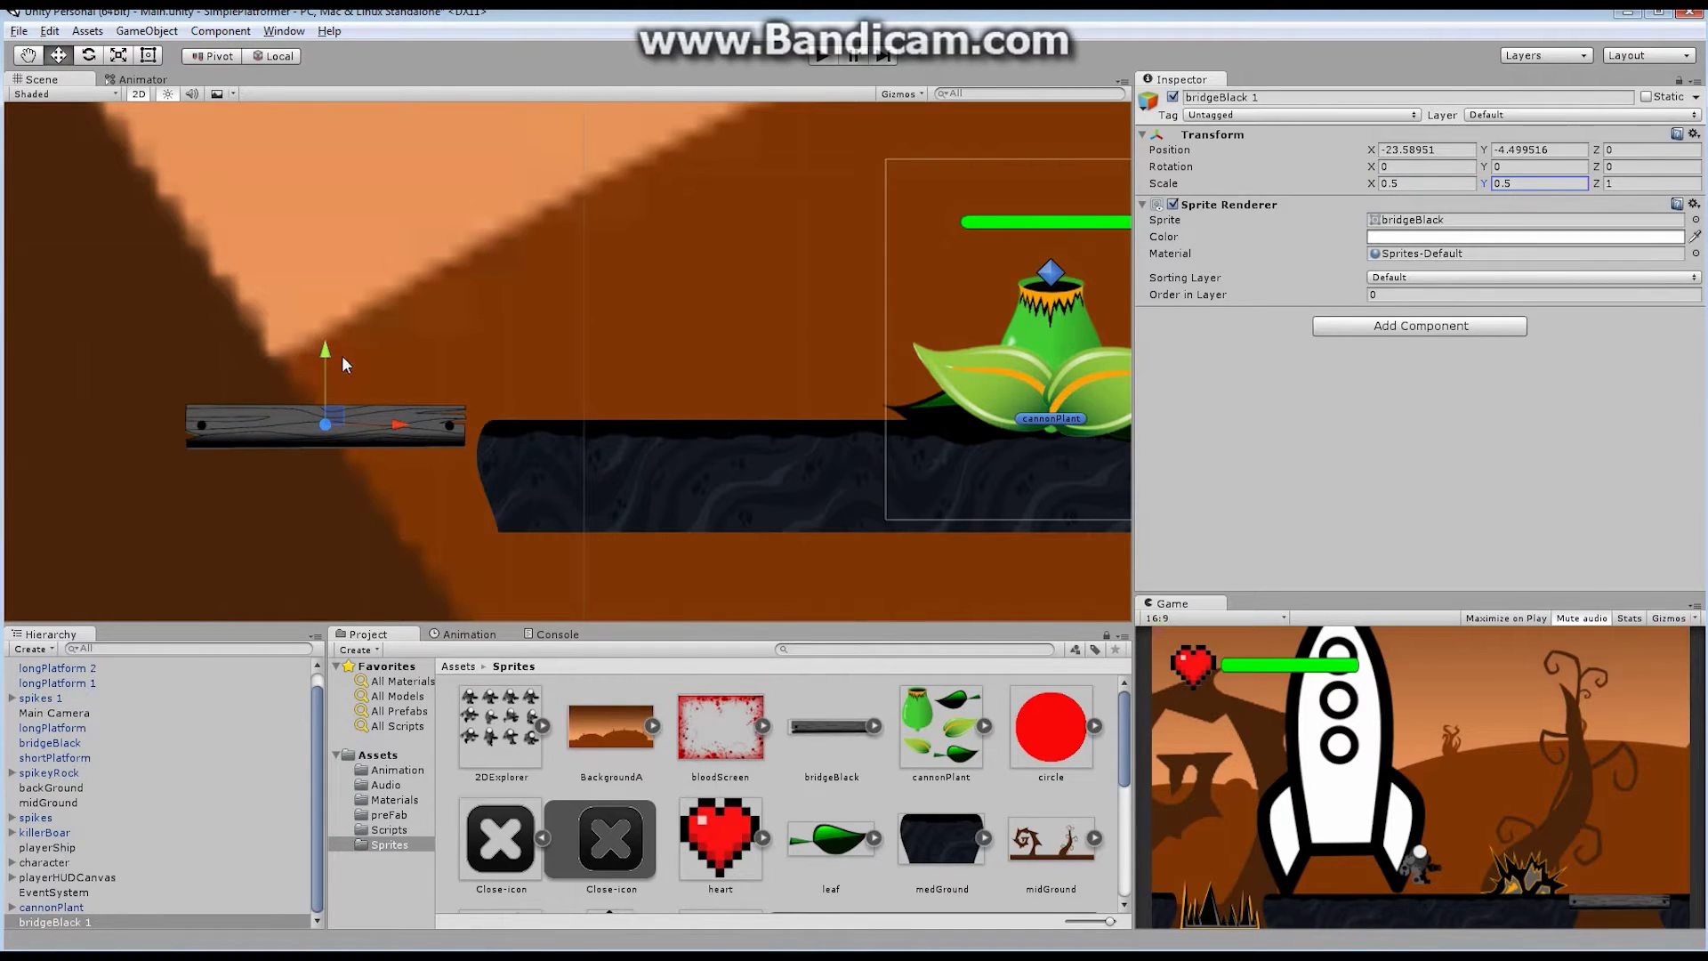
drag(324, 349, 328, 378)
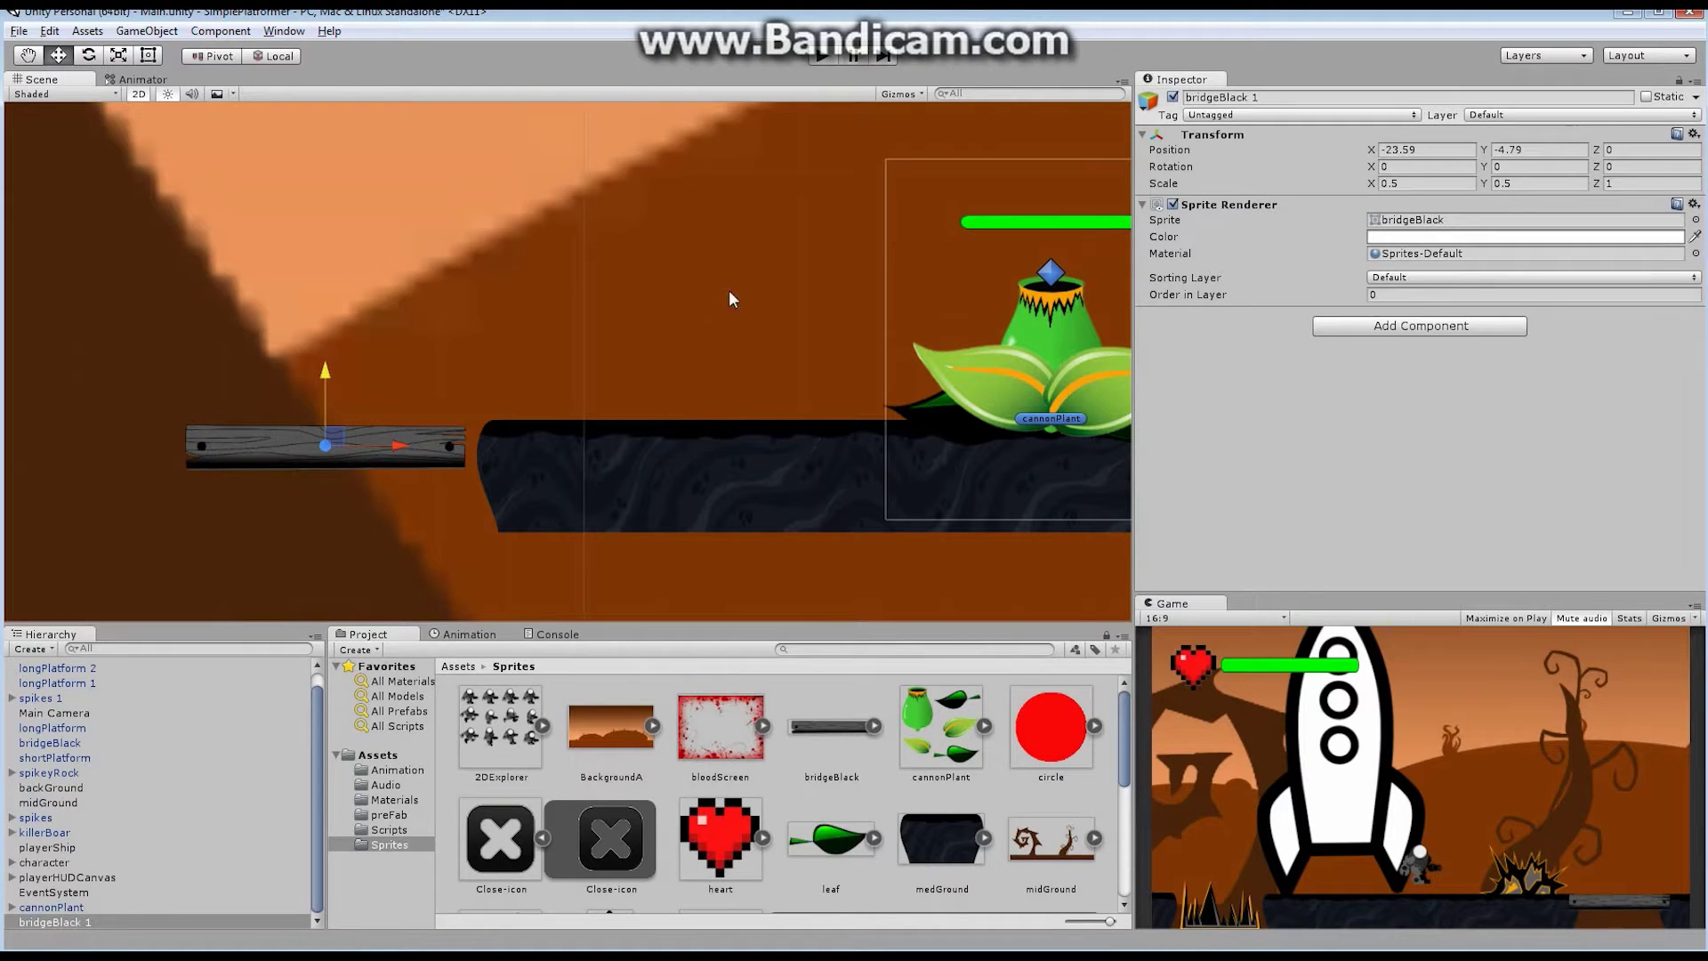
click(1416, 327)
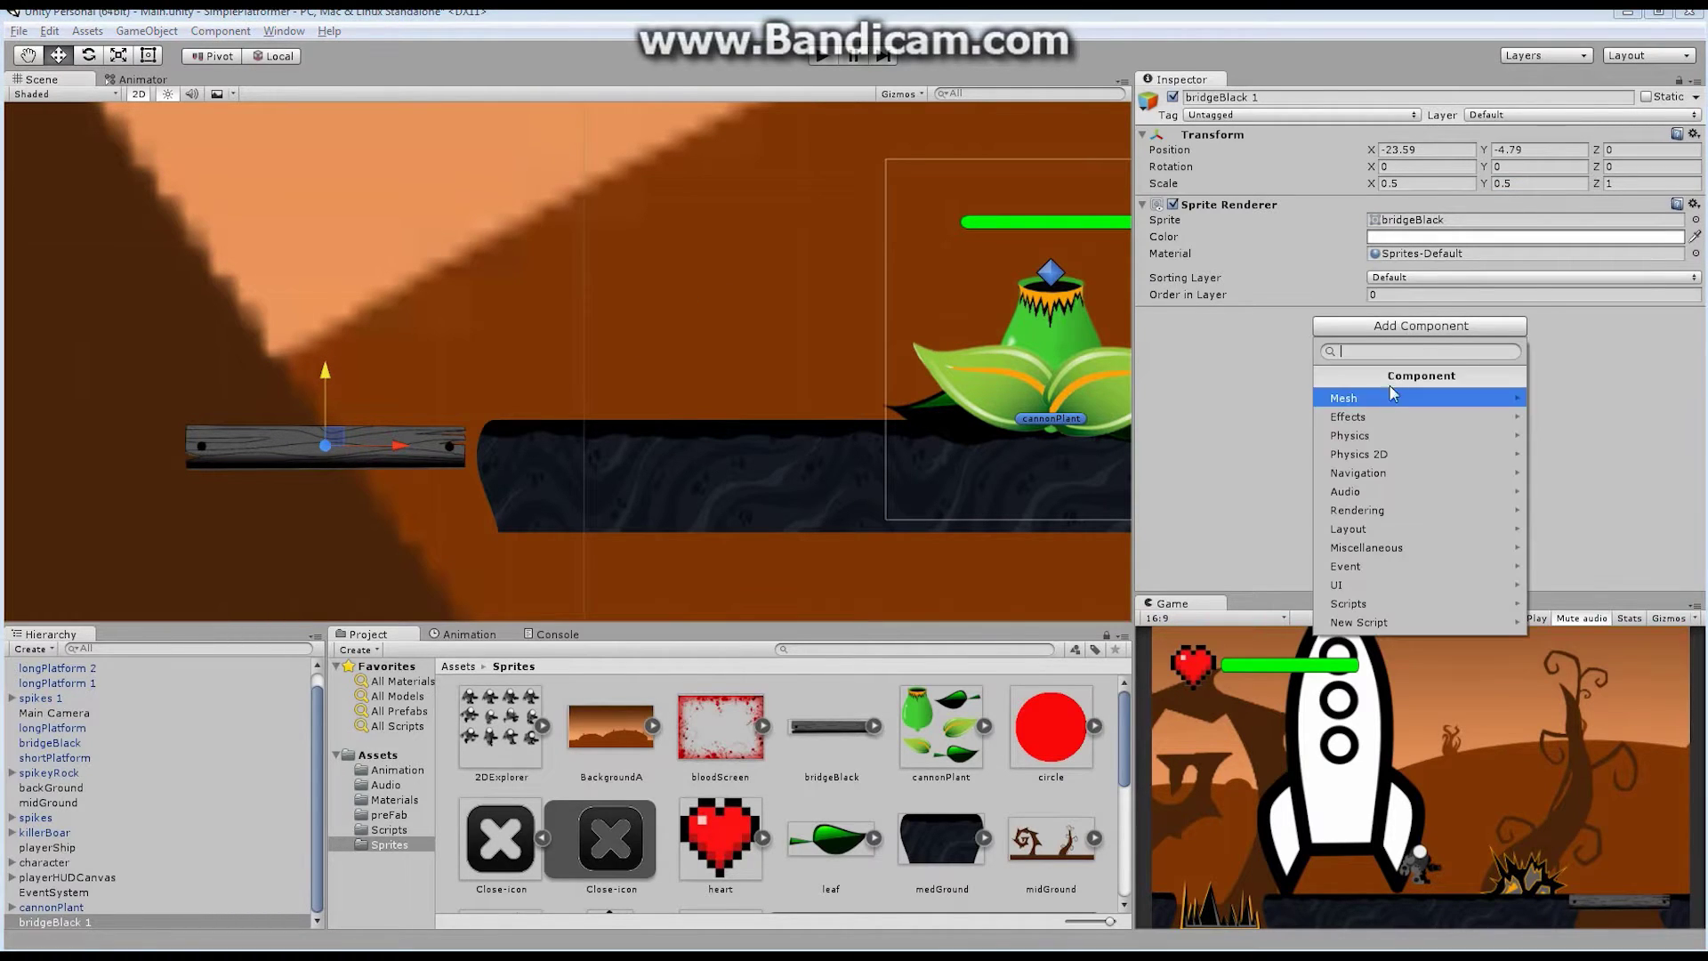
Step: Add a Box Collider 2D to the plank and shrink its size to roughly 7.8 by under 1
click(1421, 454)
click(1392, 435)
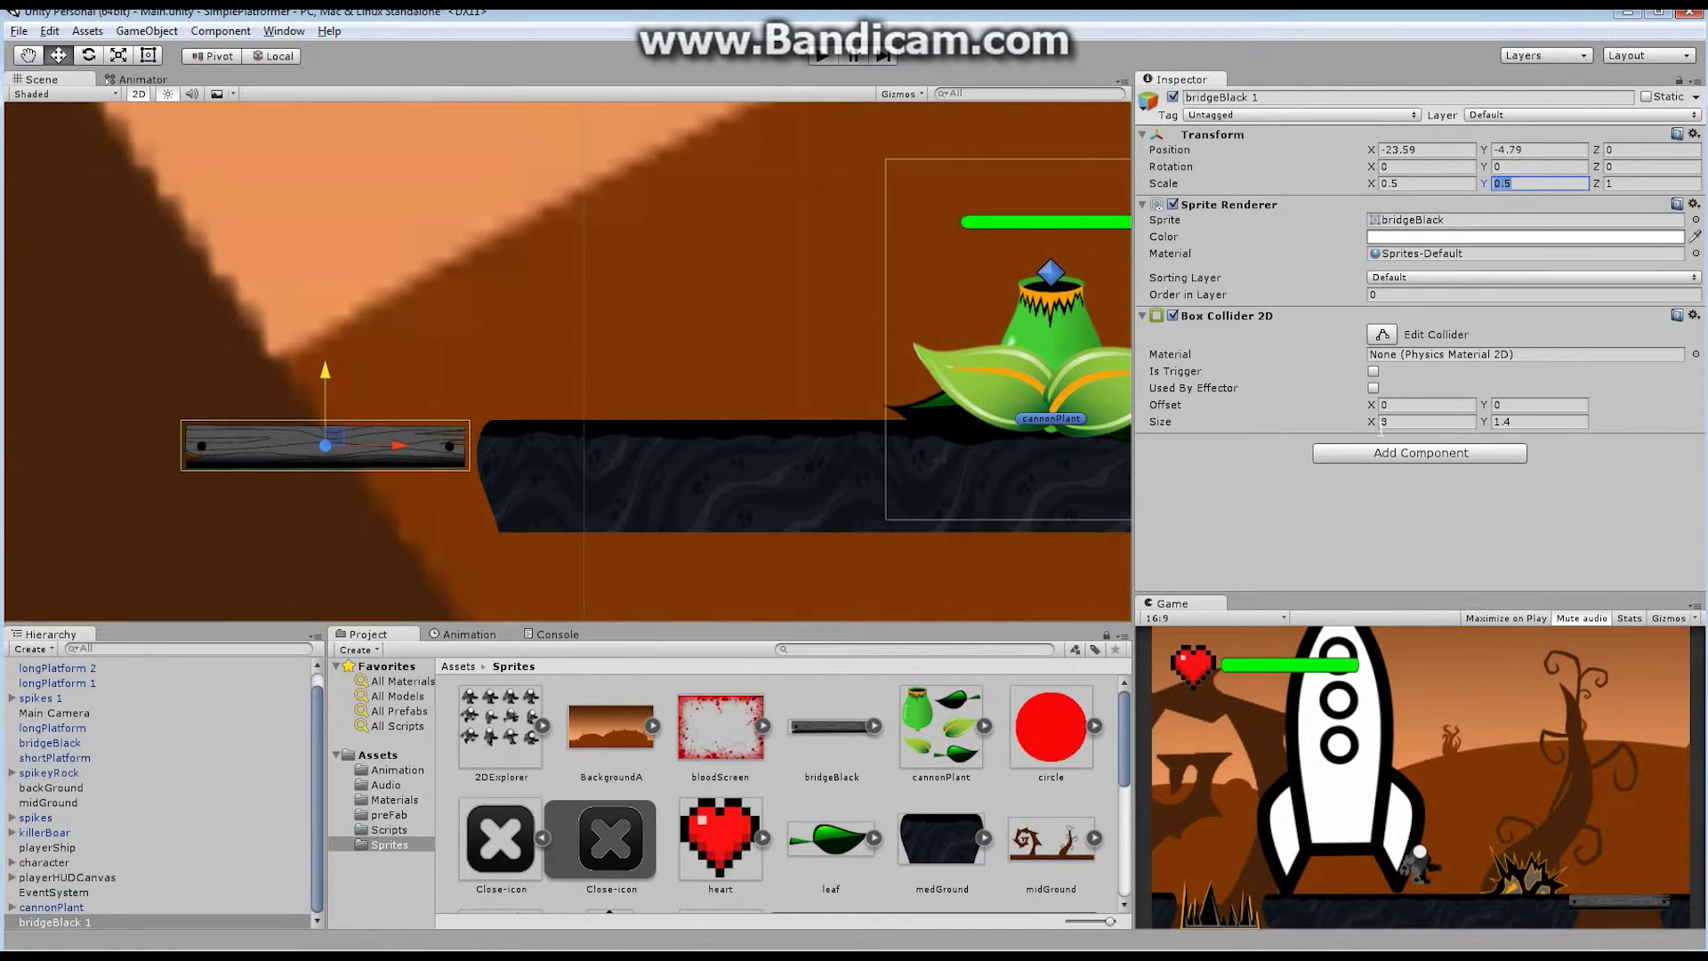
click(1380, 422)
text(8.32)
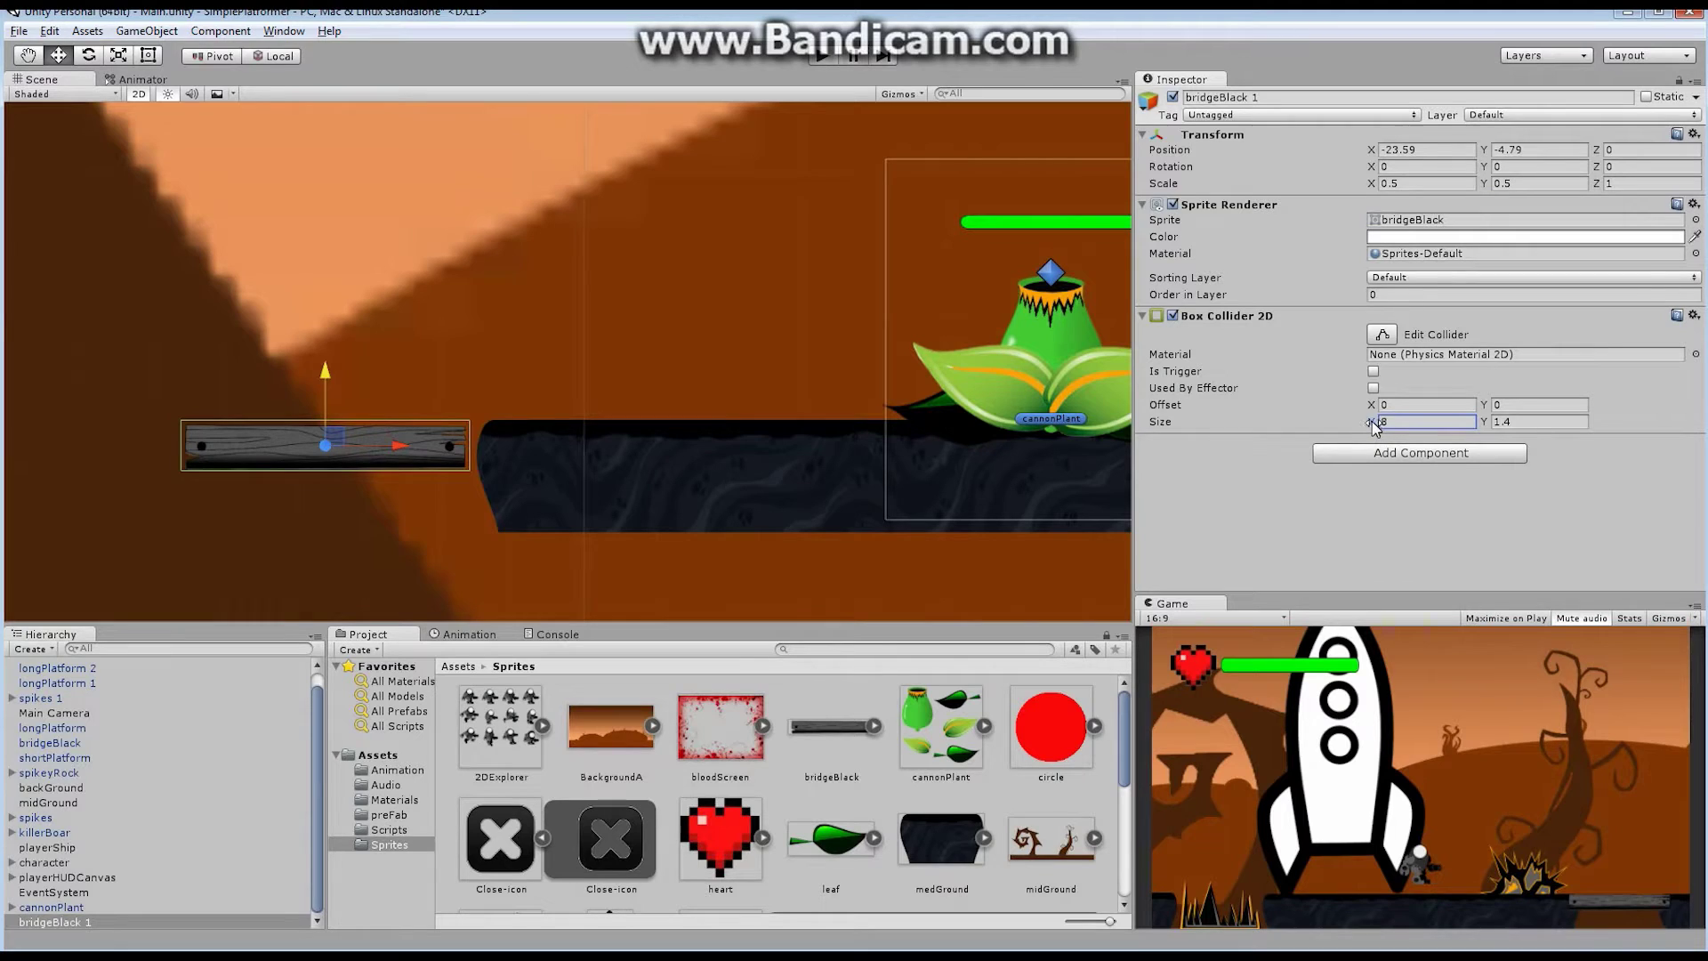
drag(1383, 430, 1365, 426)
click(1501, 423)
text(2.13)
drag(1484, 423, 1479, 421)
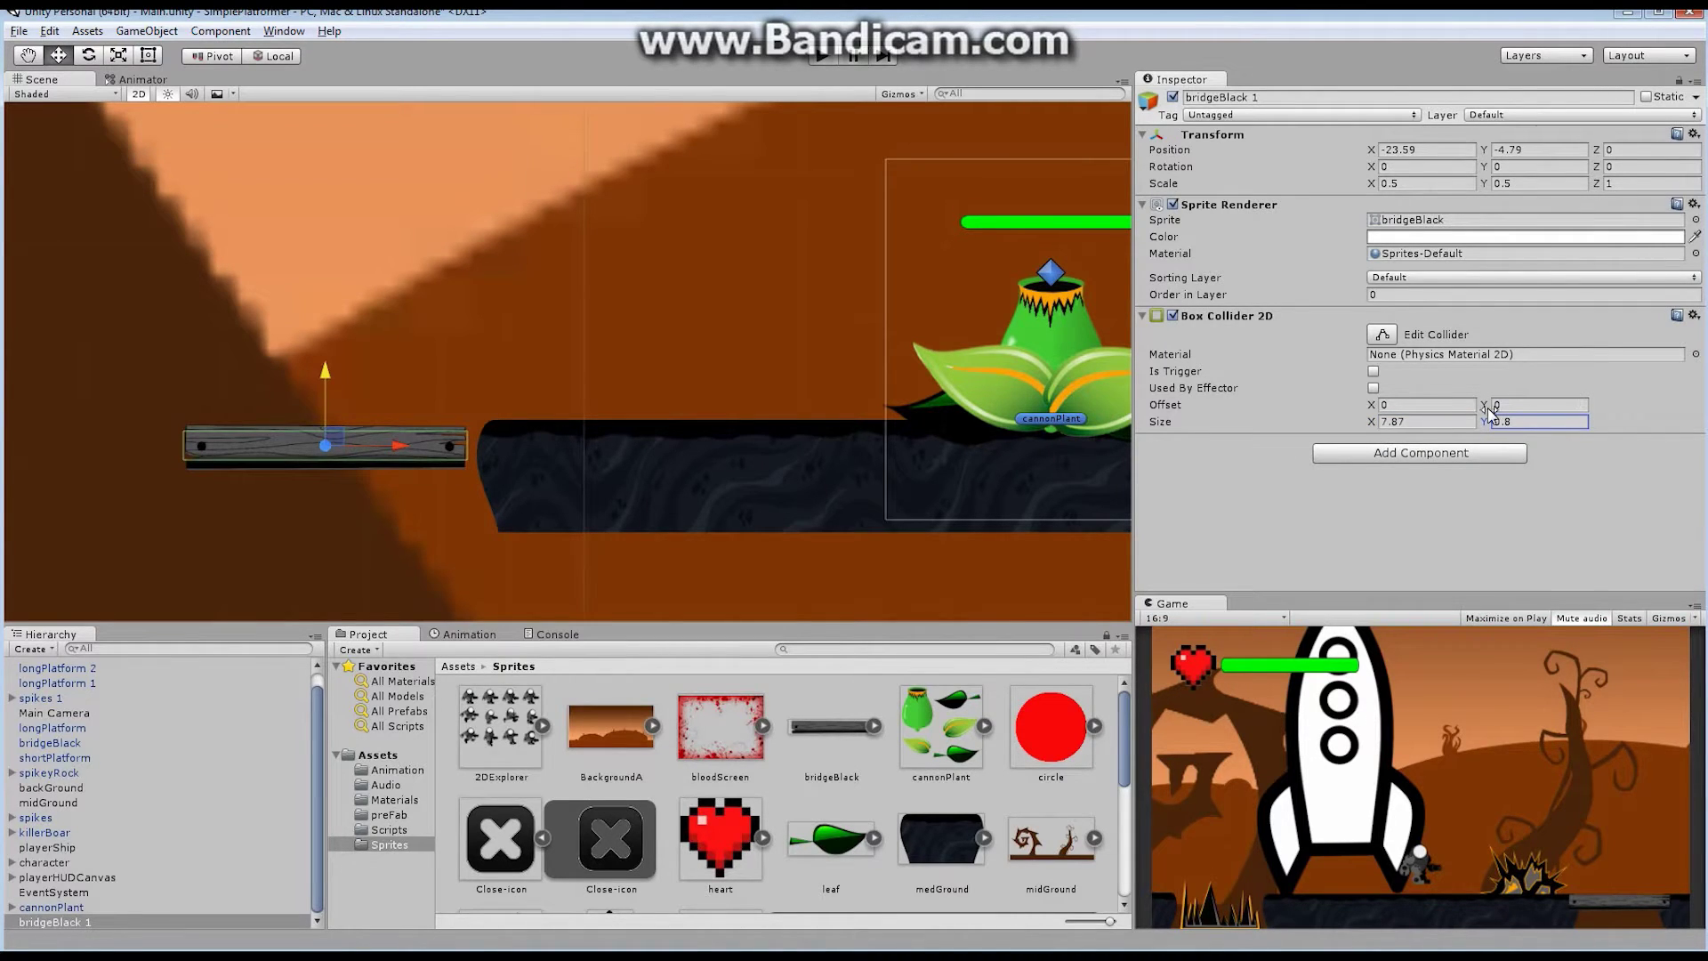
Step: Fine-tune the collider to offset Y -0.13 and size 7.6 × 0.8
drag(1483, 406, 1484, 406)
click(1398, 418)
text(7.6)
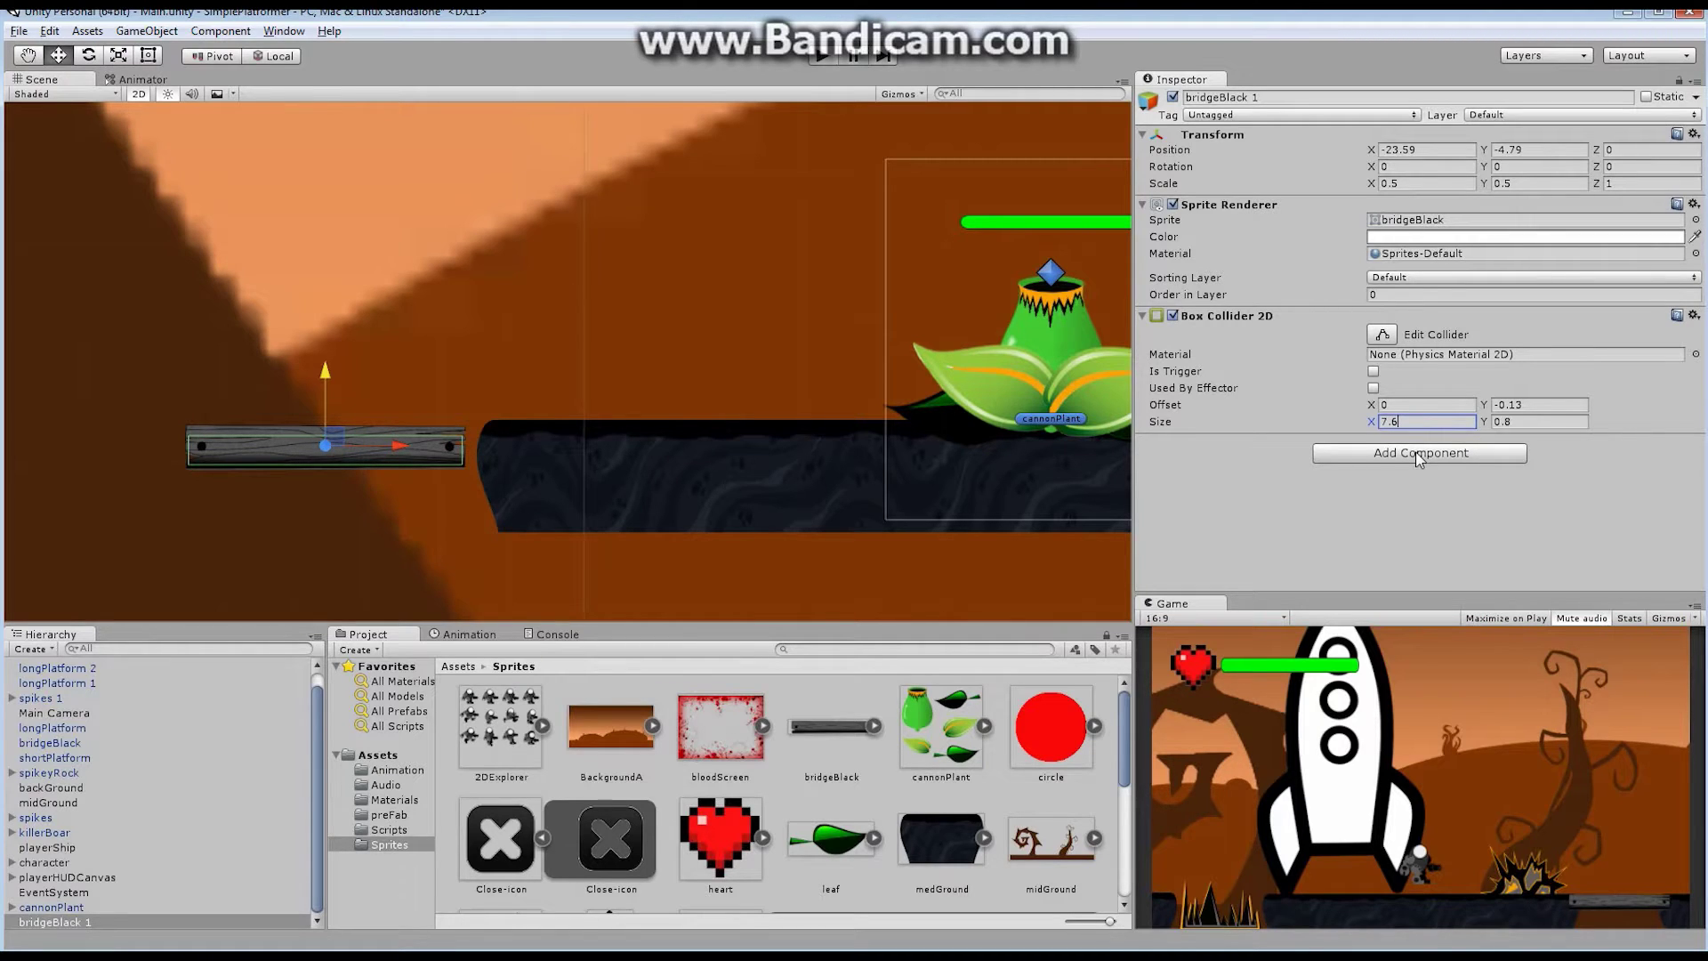
click(1581, 114)
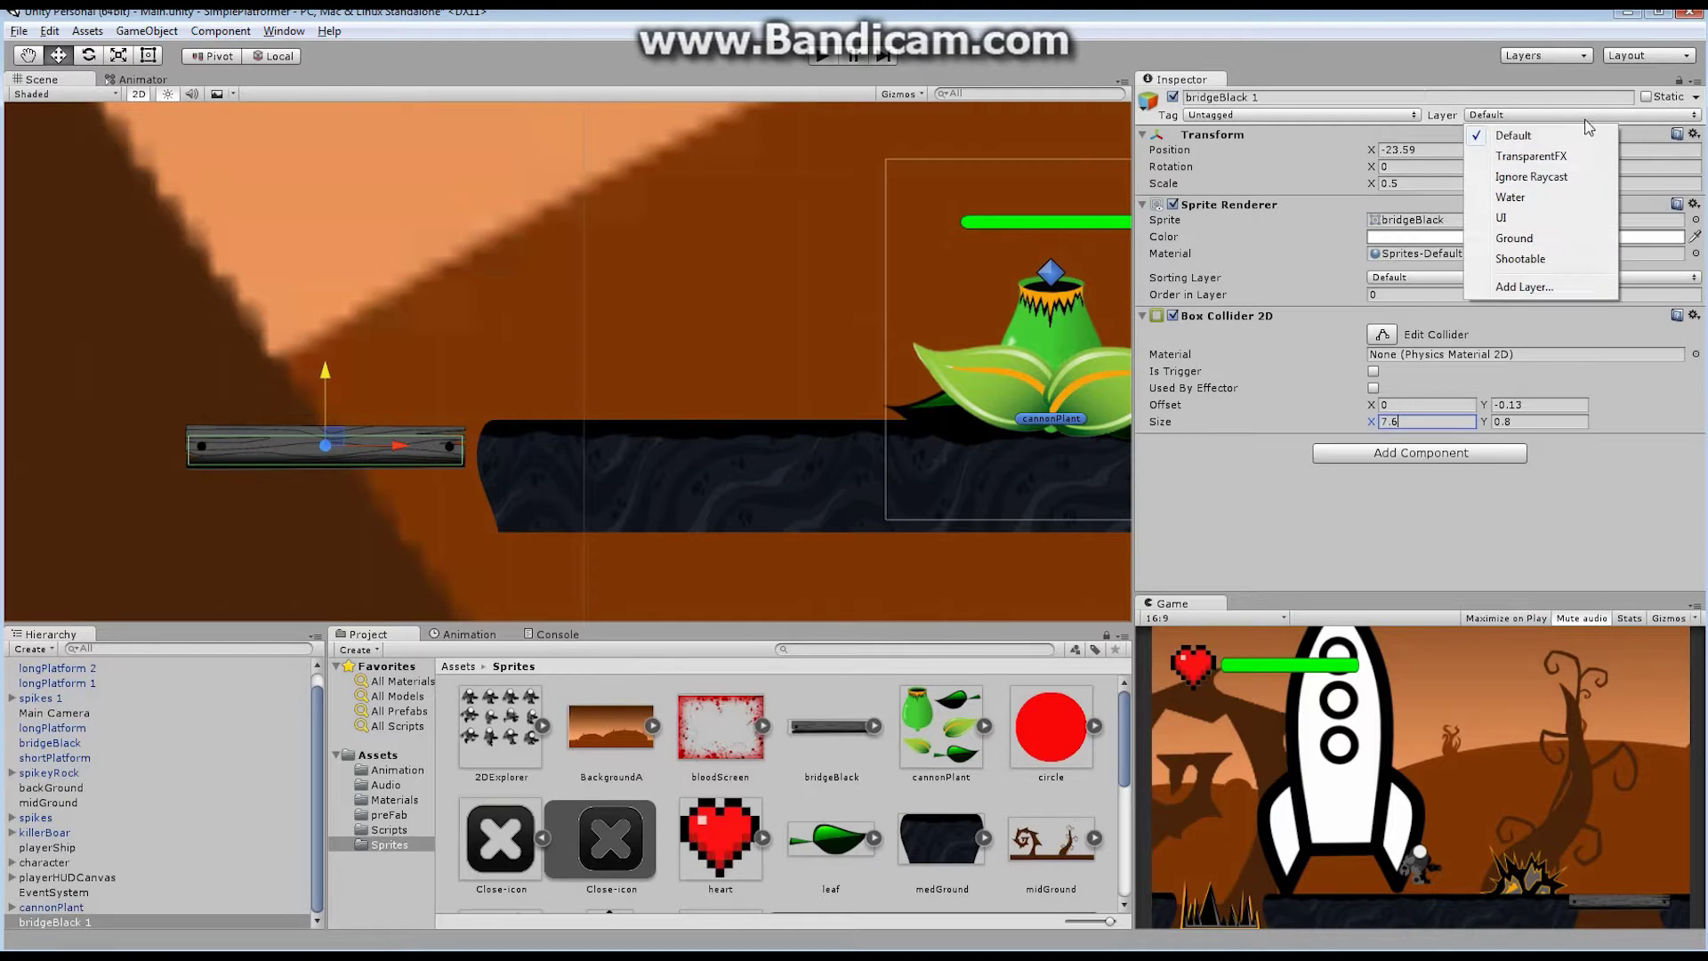
Step: Assign the bridgeBlack 1 plank to the Ground layer
click(1538, 238)
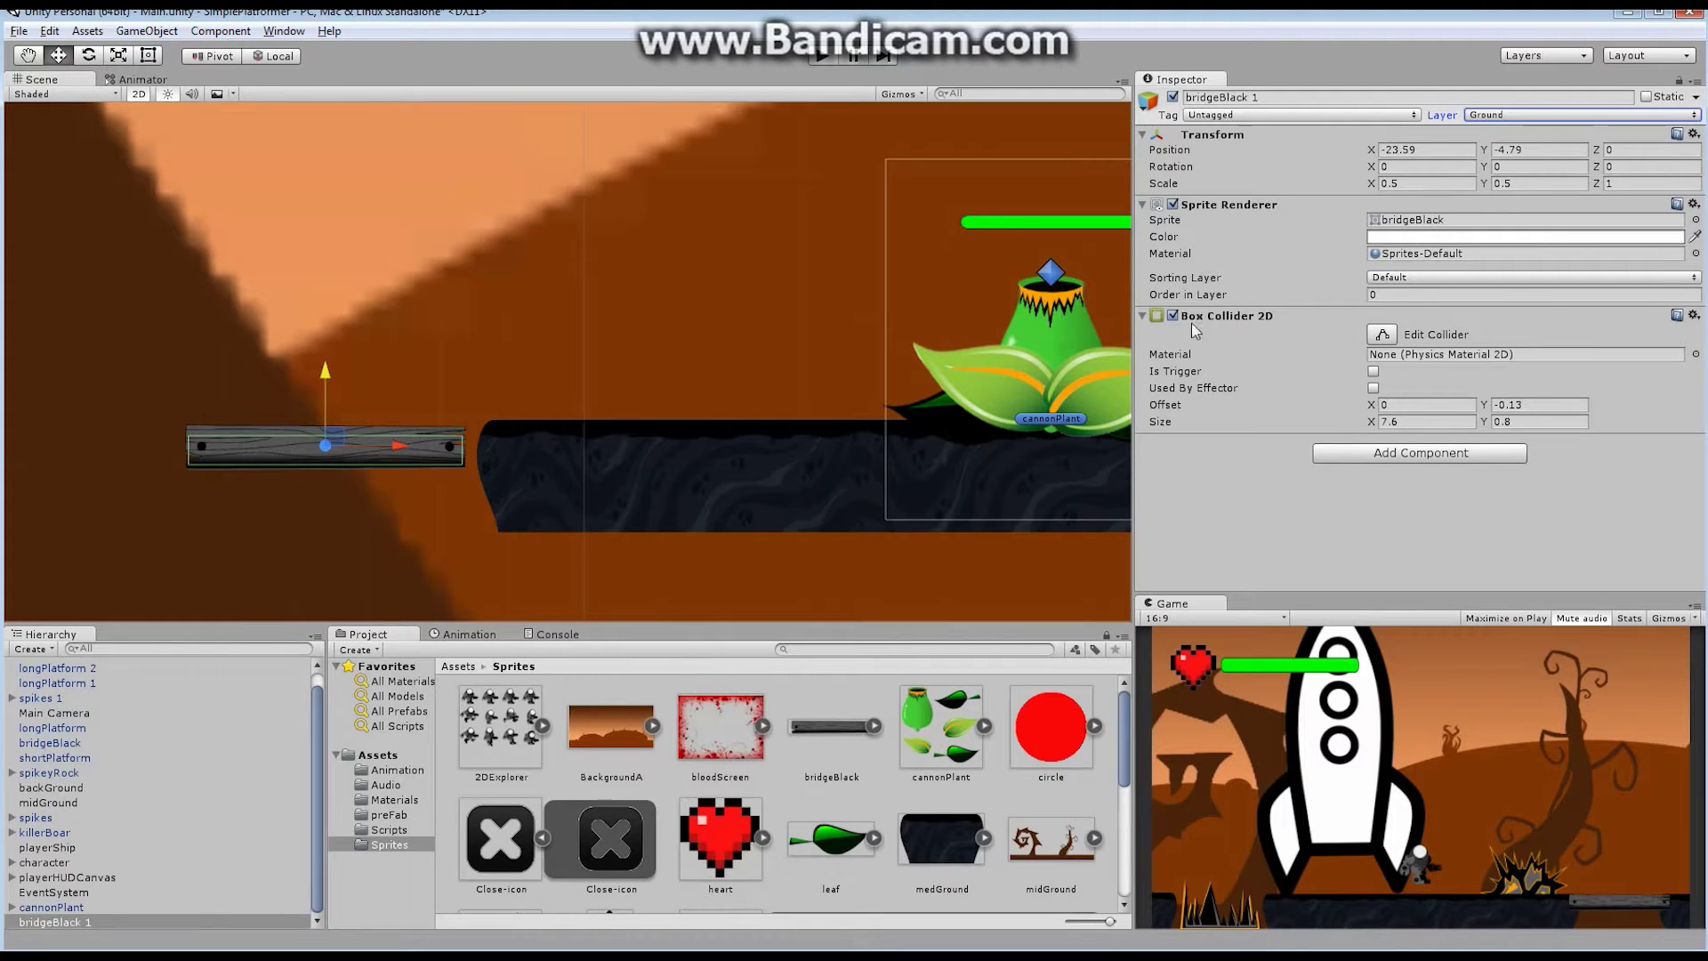
click(1418, 461)
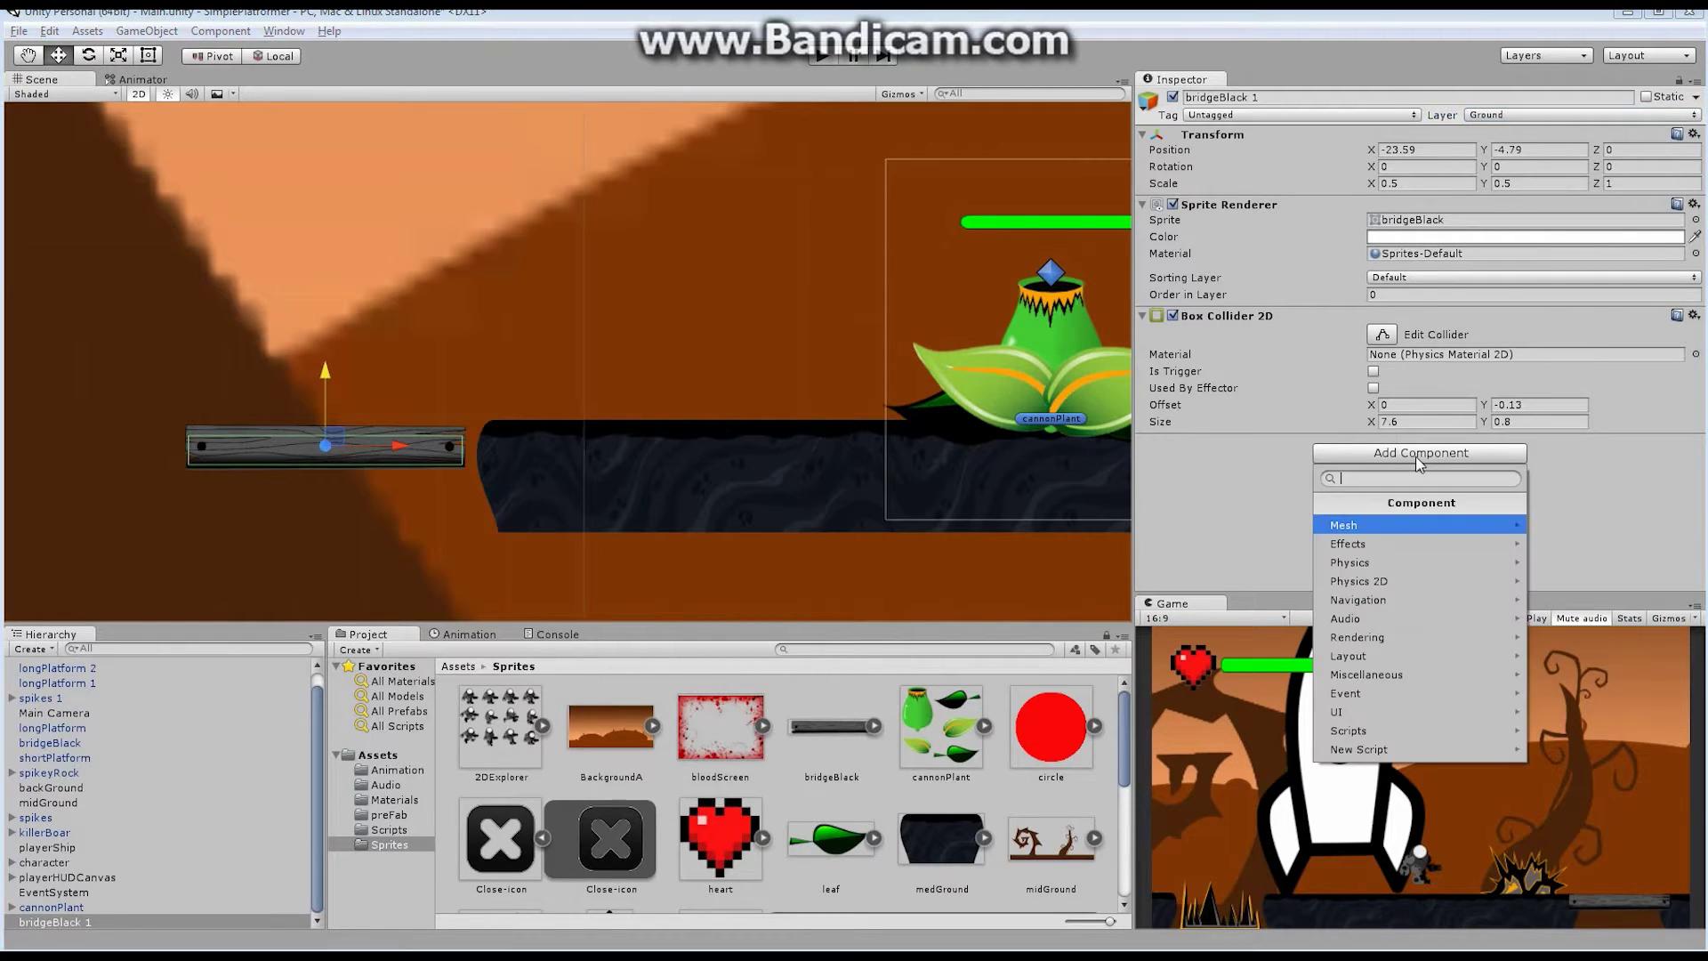
Step: Add a Physics 2D Hinge Joint 2D to bridgeBlack 1, bringing a Rigidbody 2D, and review both
click(1368, 583)
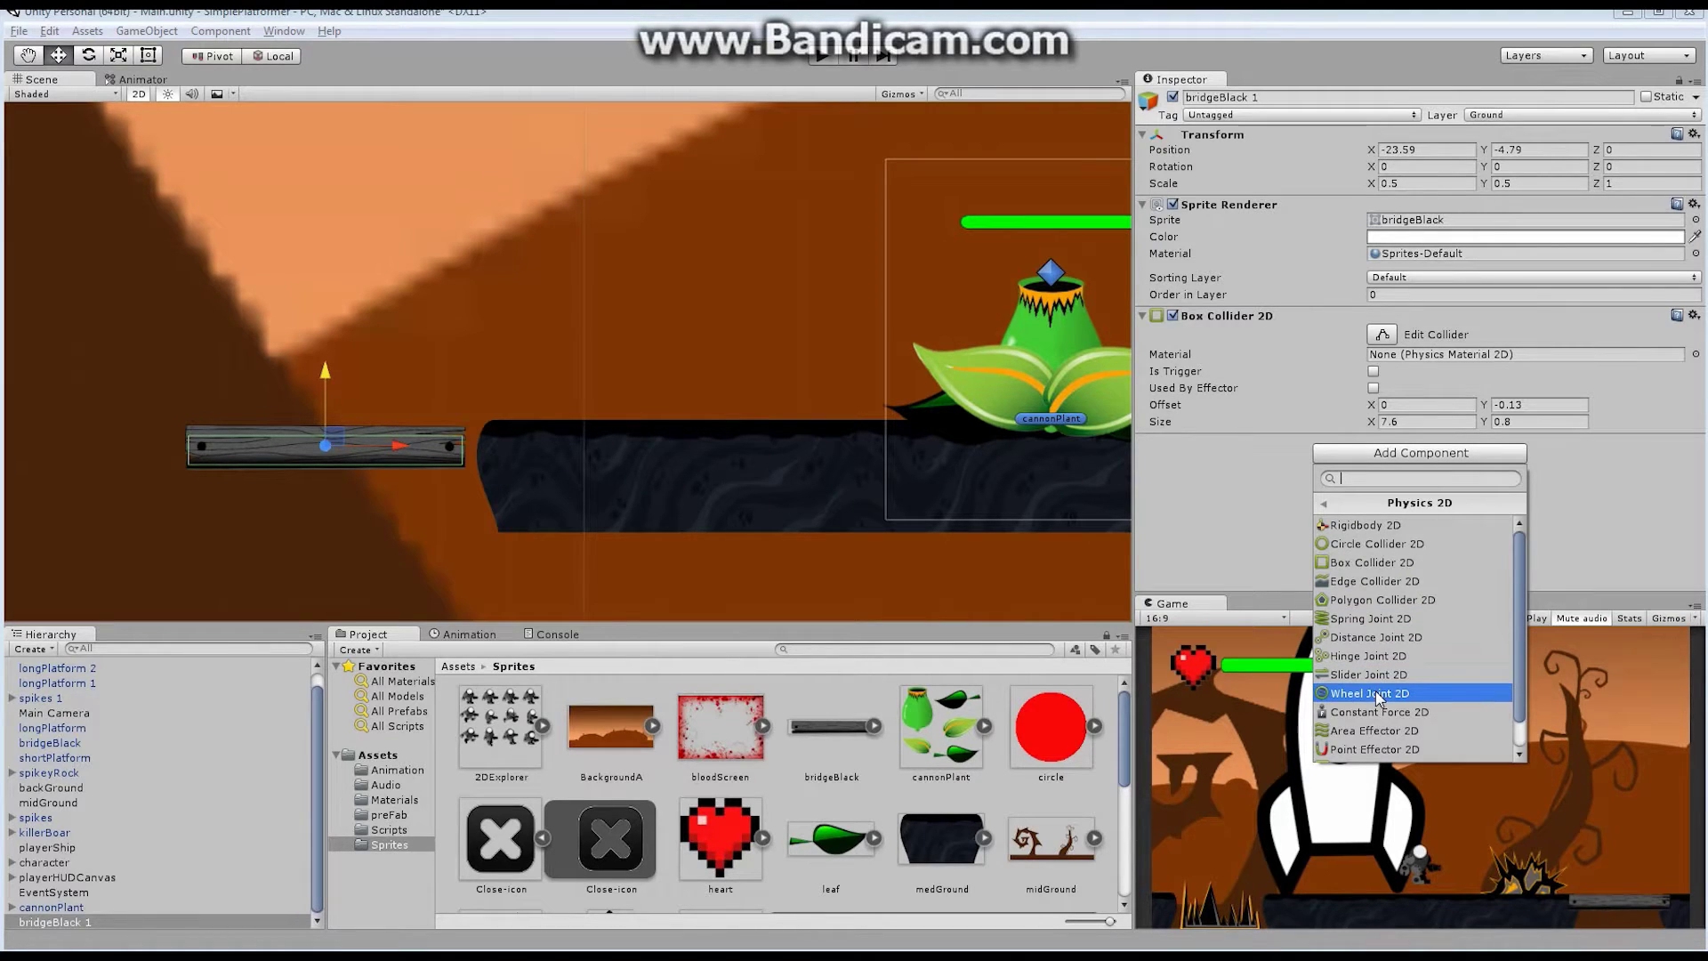
drag(1521, 676, 1512, 683)
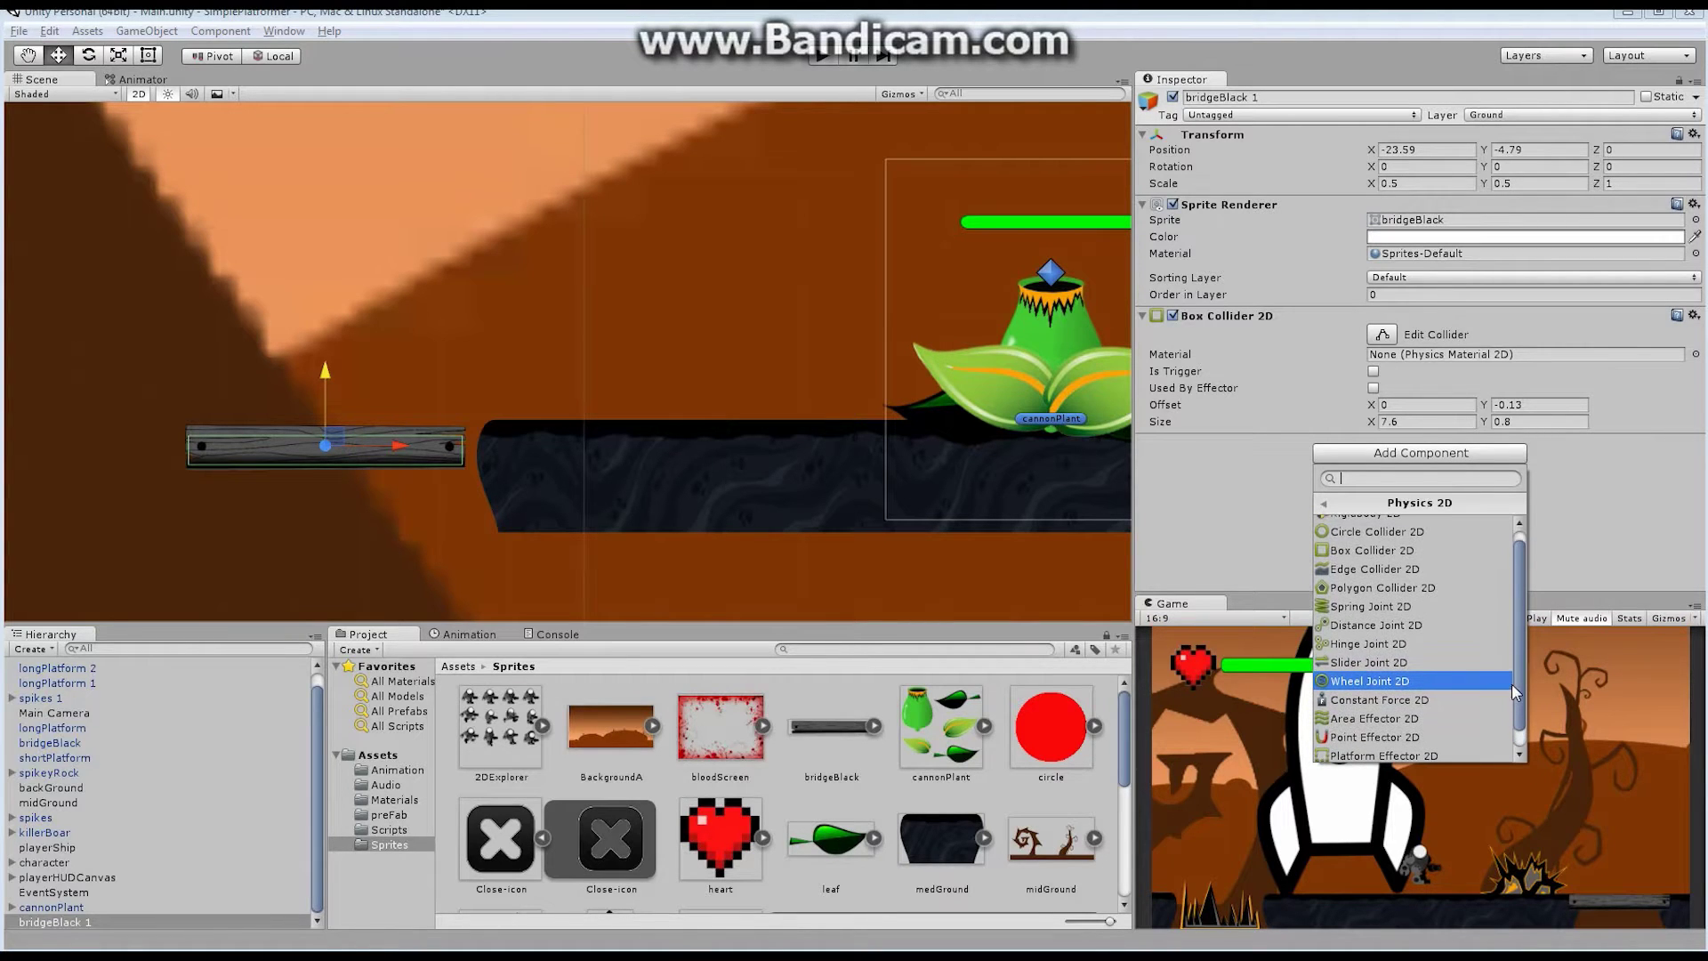
click(1366, 649)
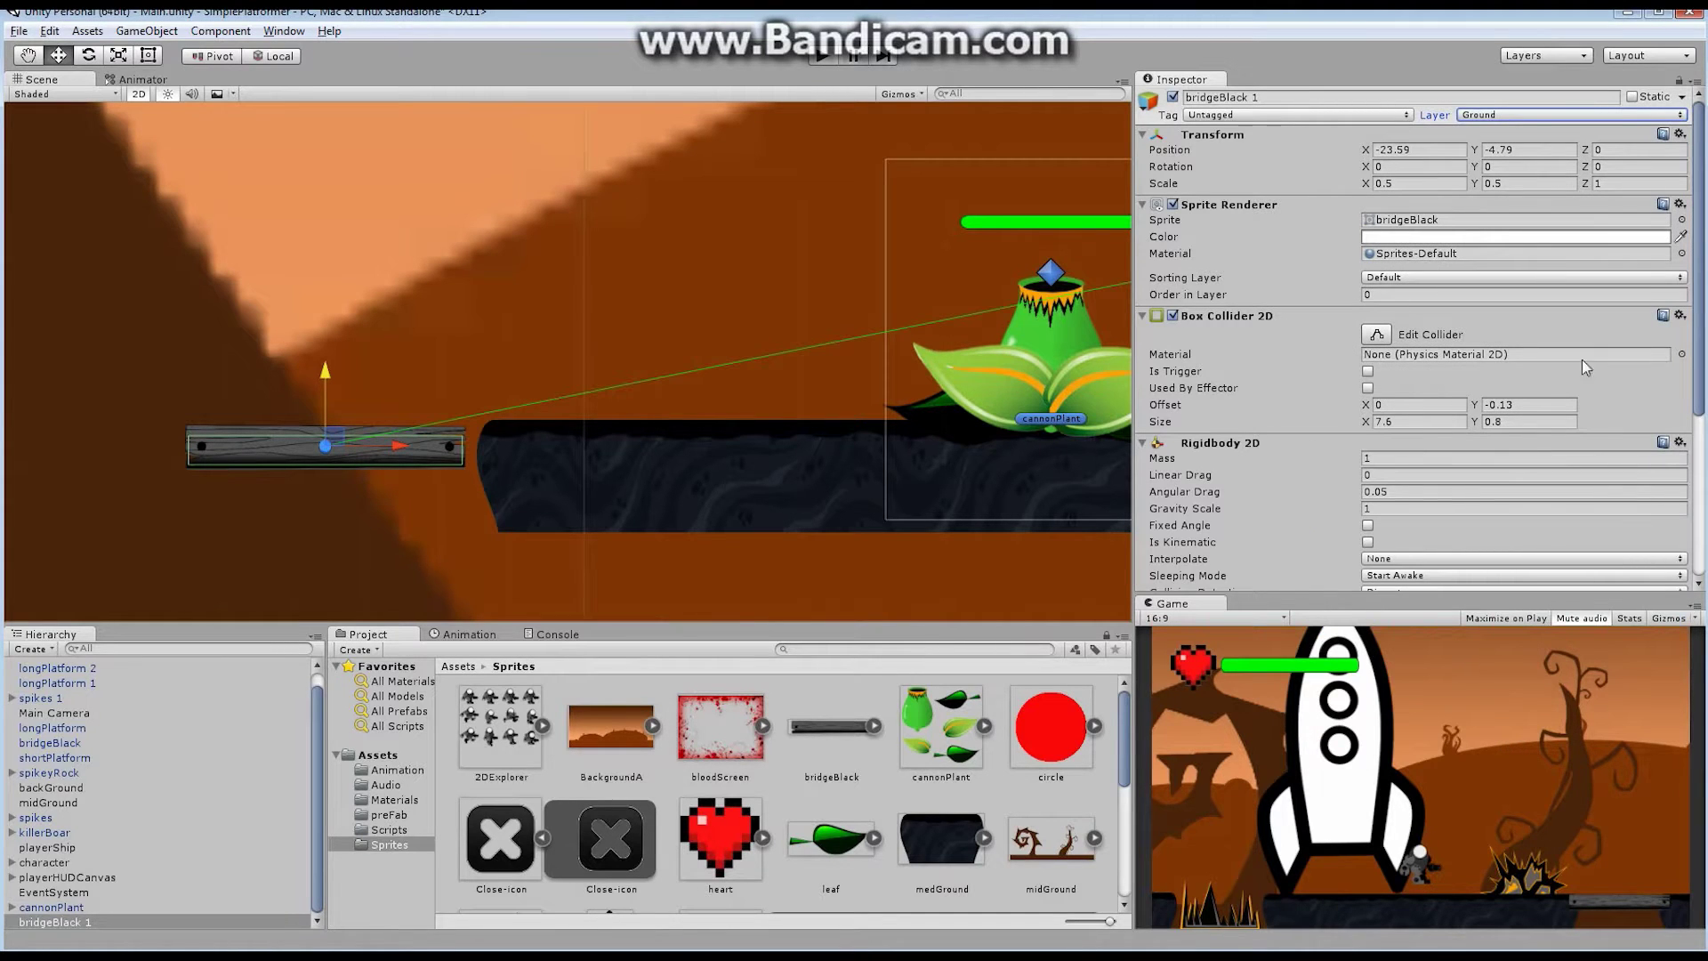
drag(1696, 133, 1695, 240)
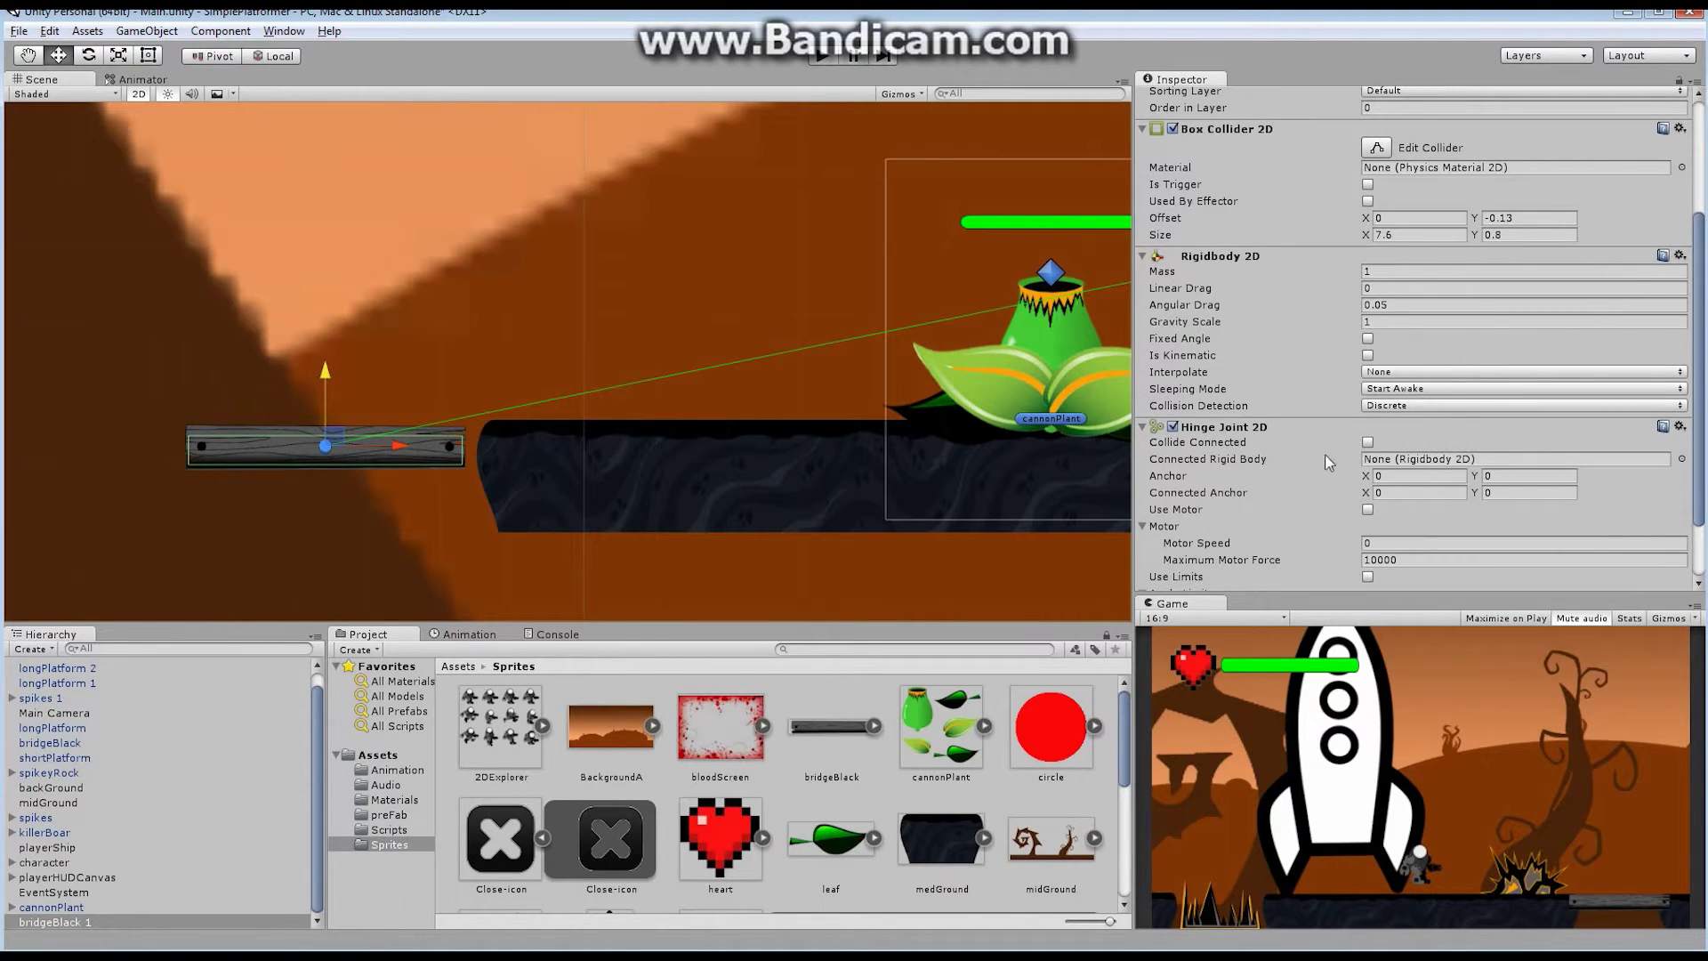
click(1680, 256)
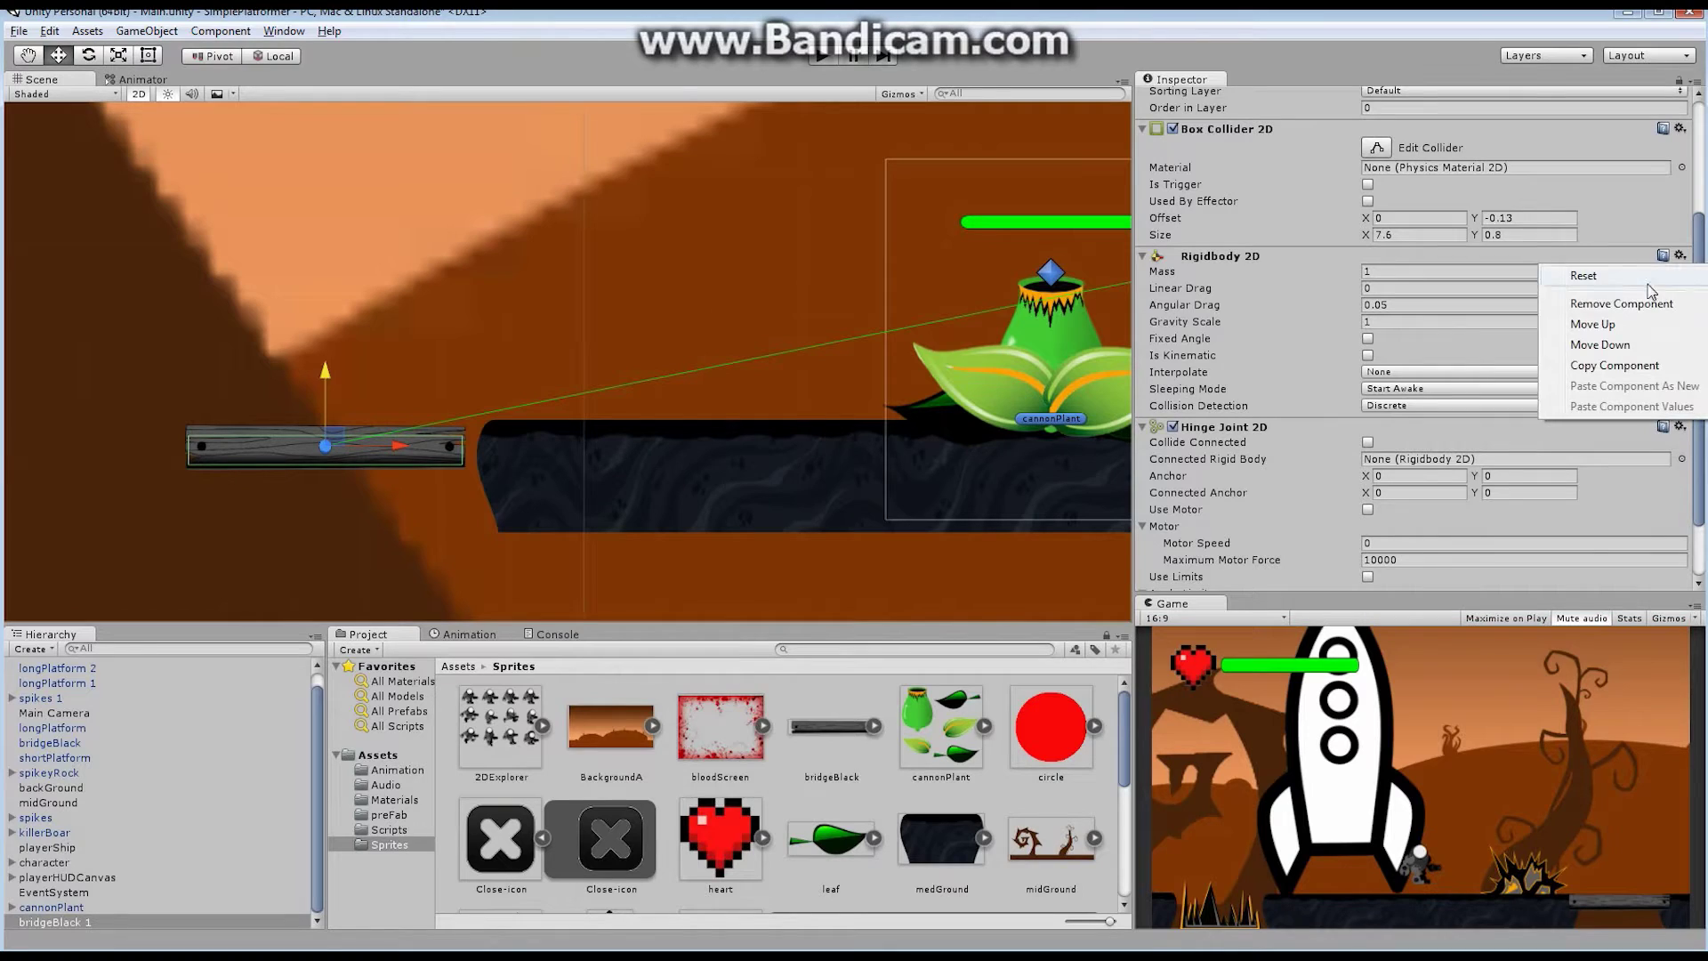
click(1592, 302)
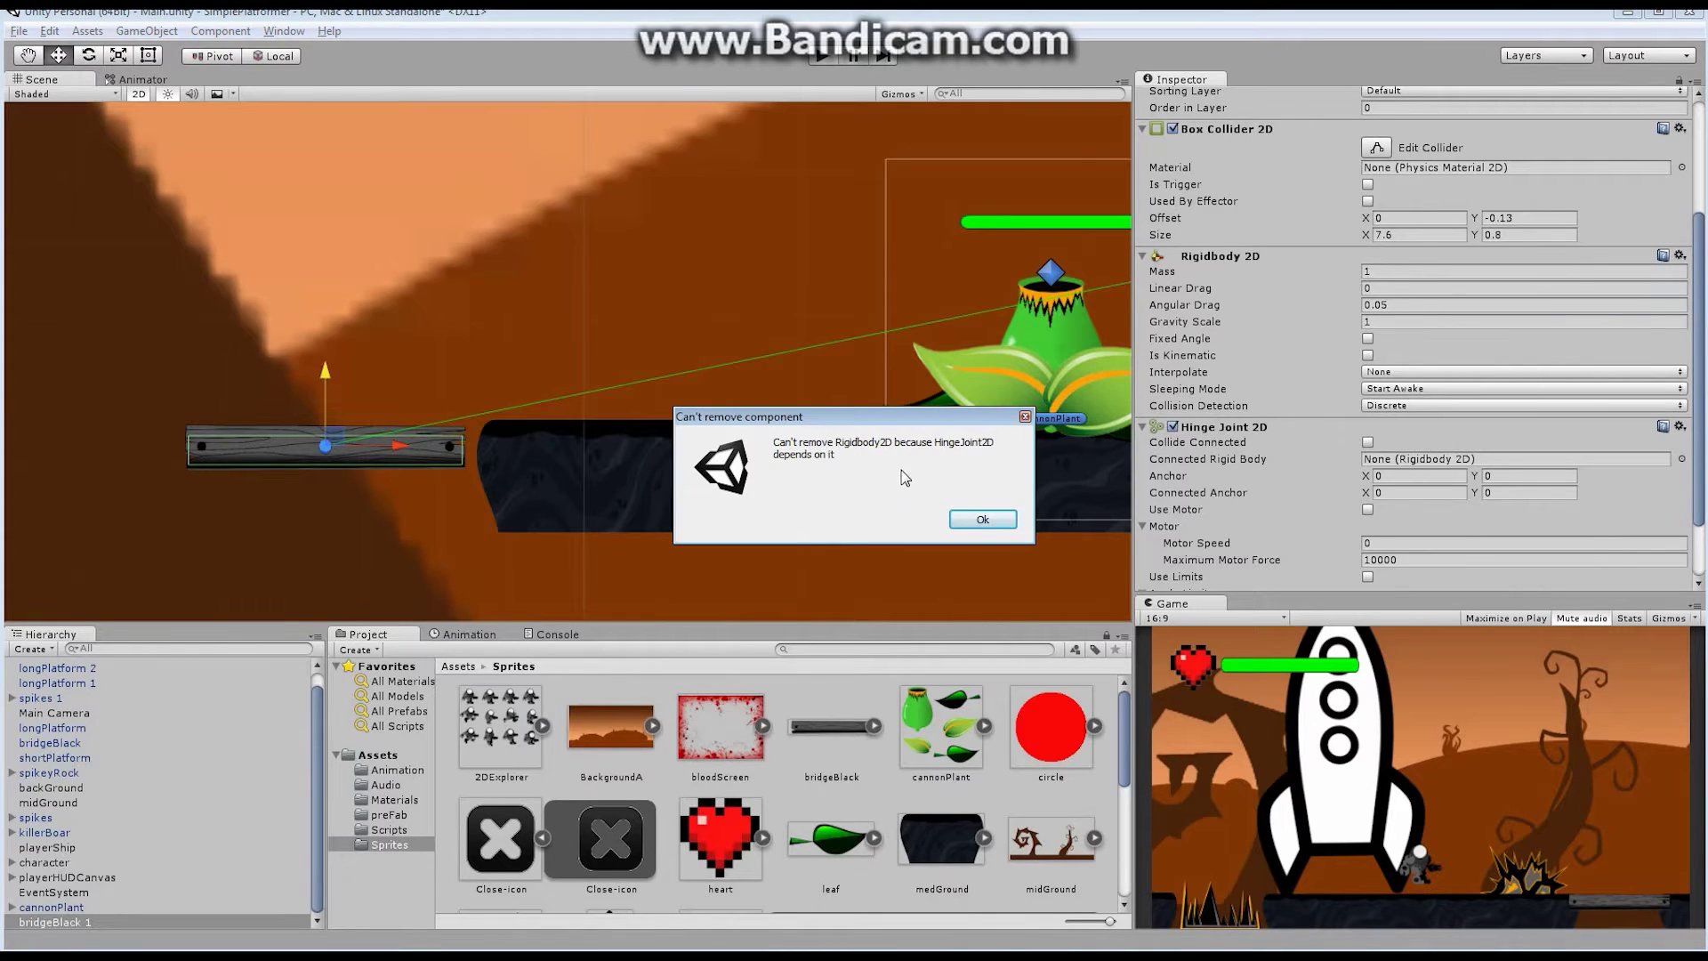
click(989, 523)
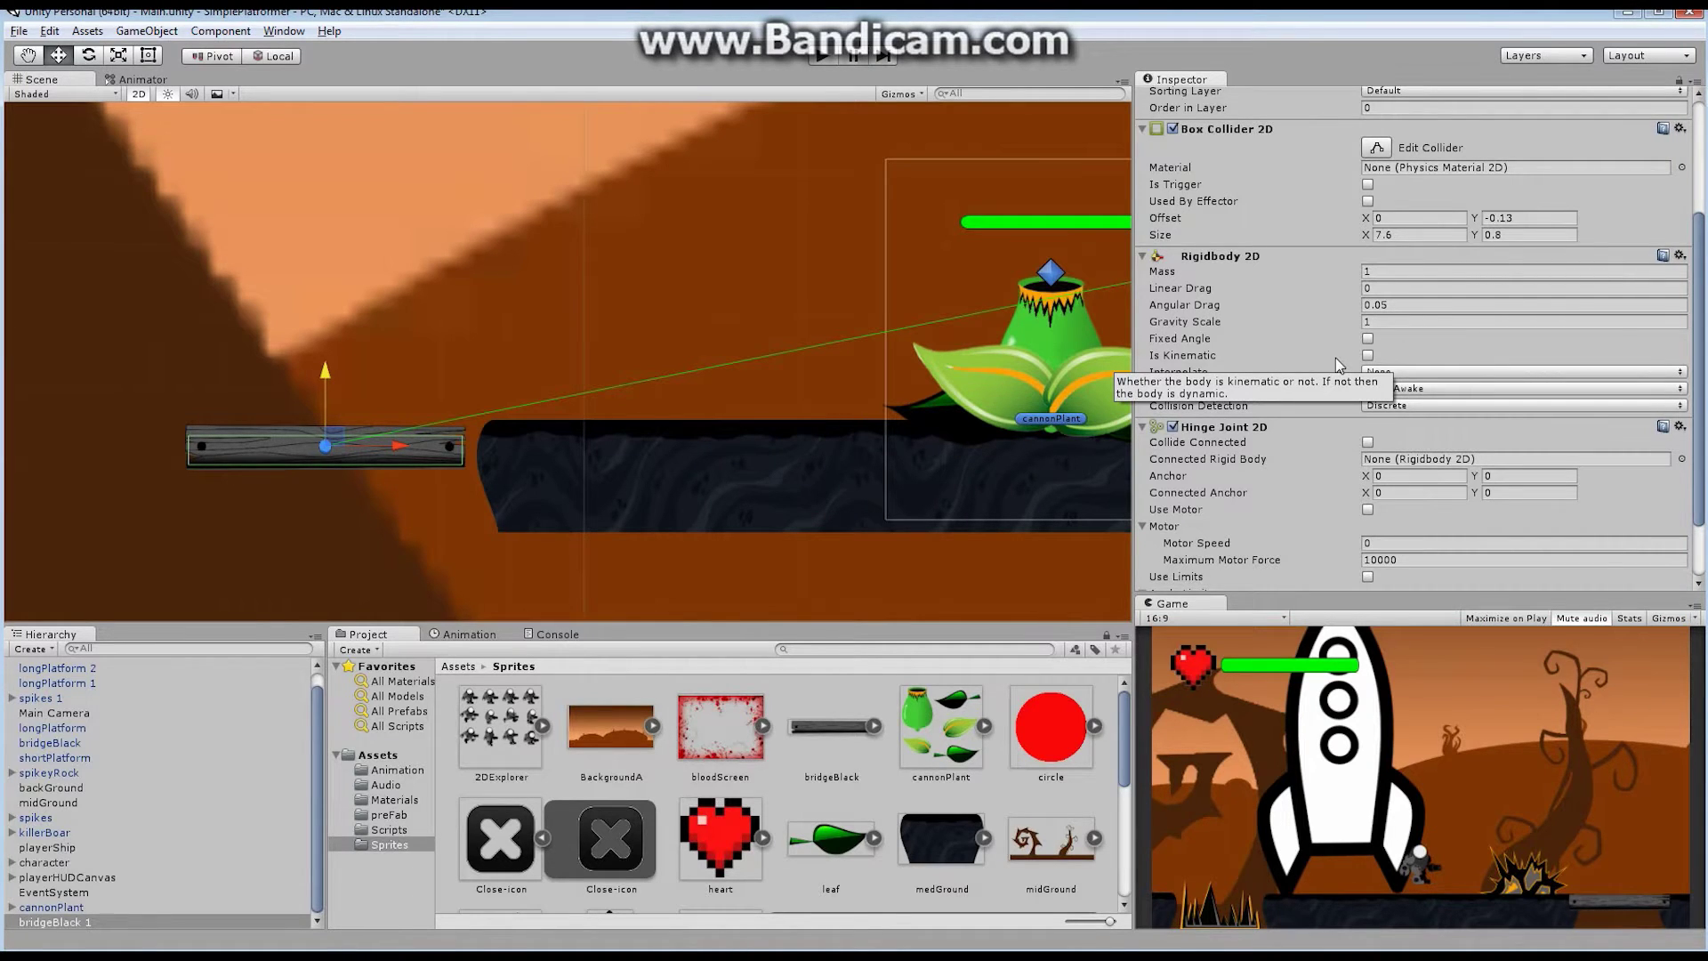
key(q)
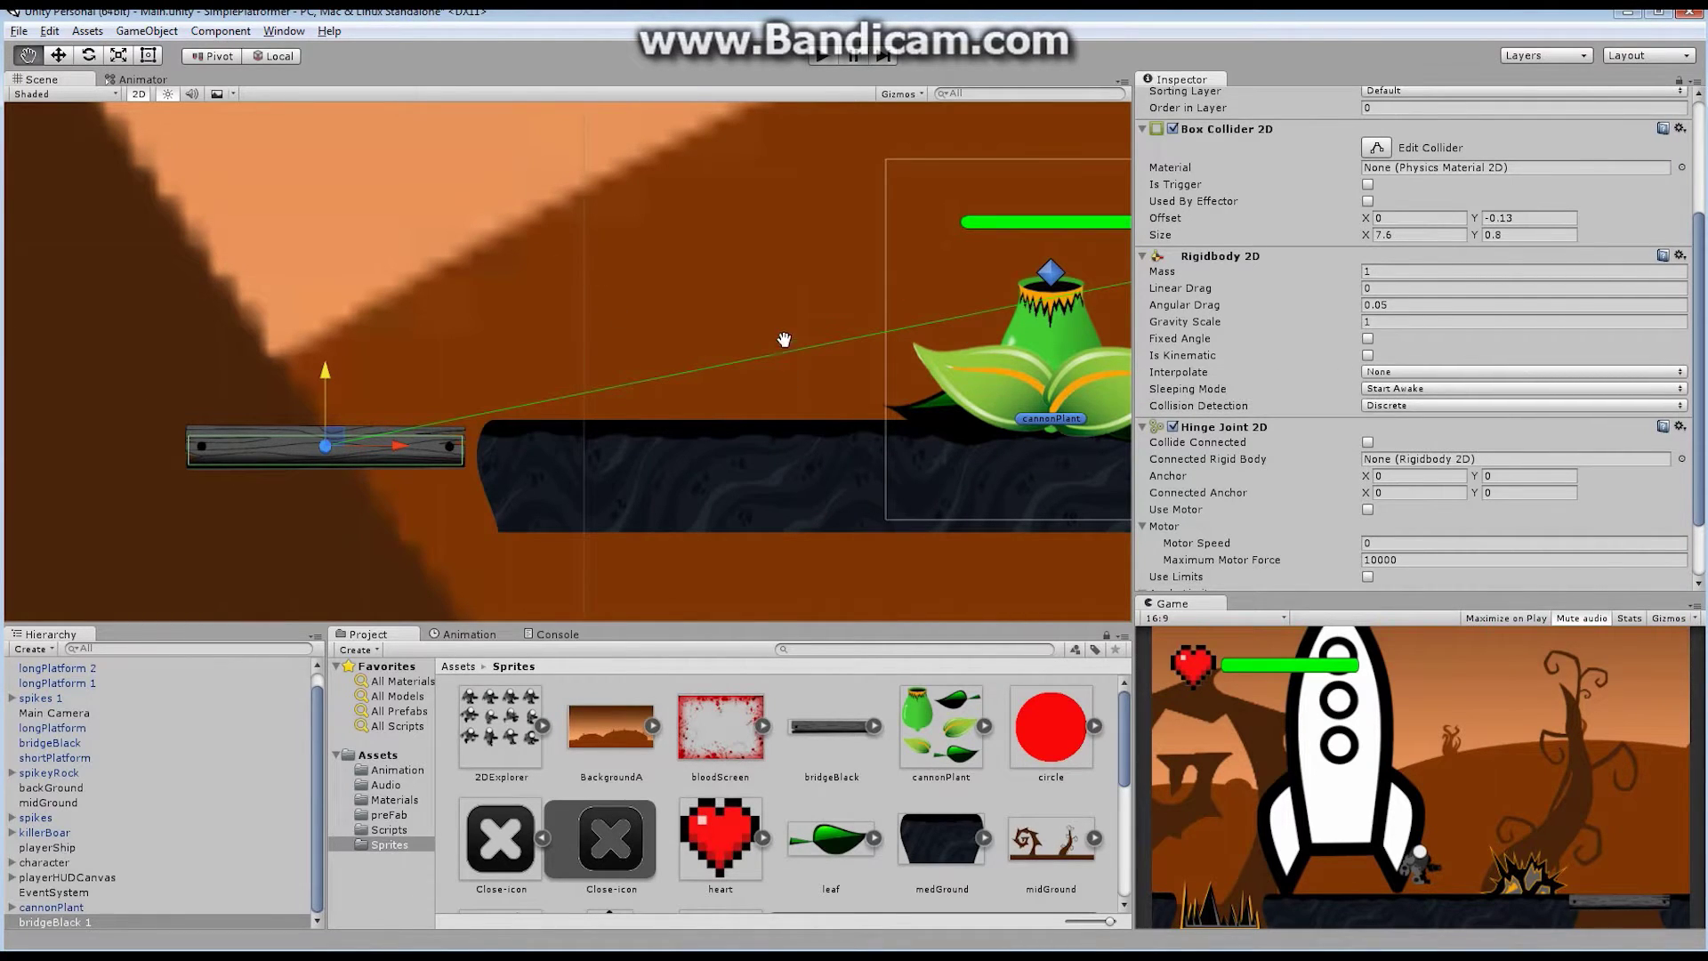
Step: Pan and zoom out to frame the plank with the cannonPlant, spikes and rocket, back in the Move tool
drag(803, 313, 546, 325)
scroll(545, 325, down, 8)
key(w)
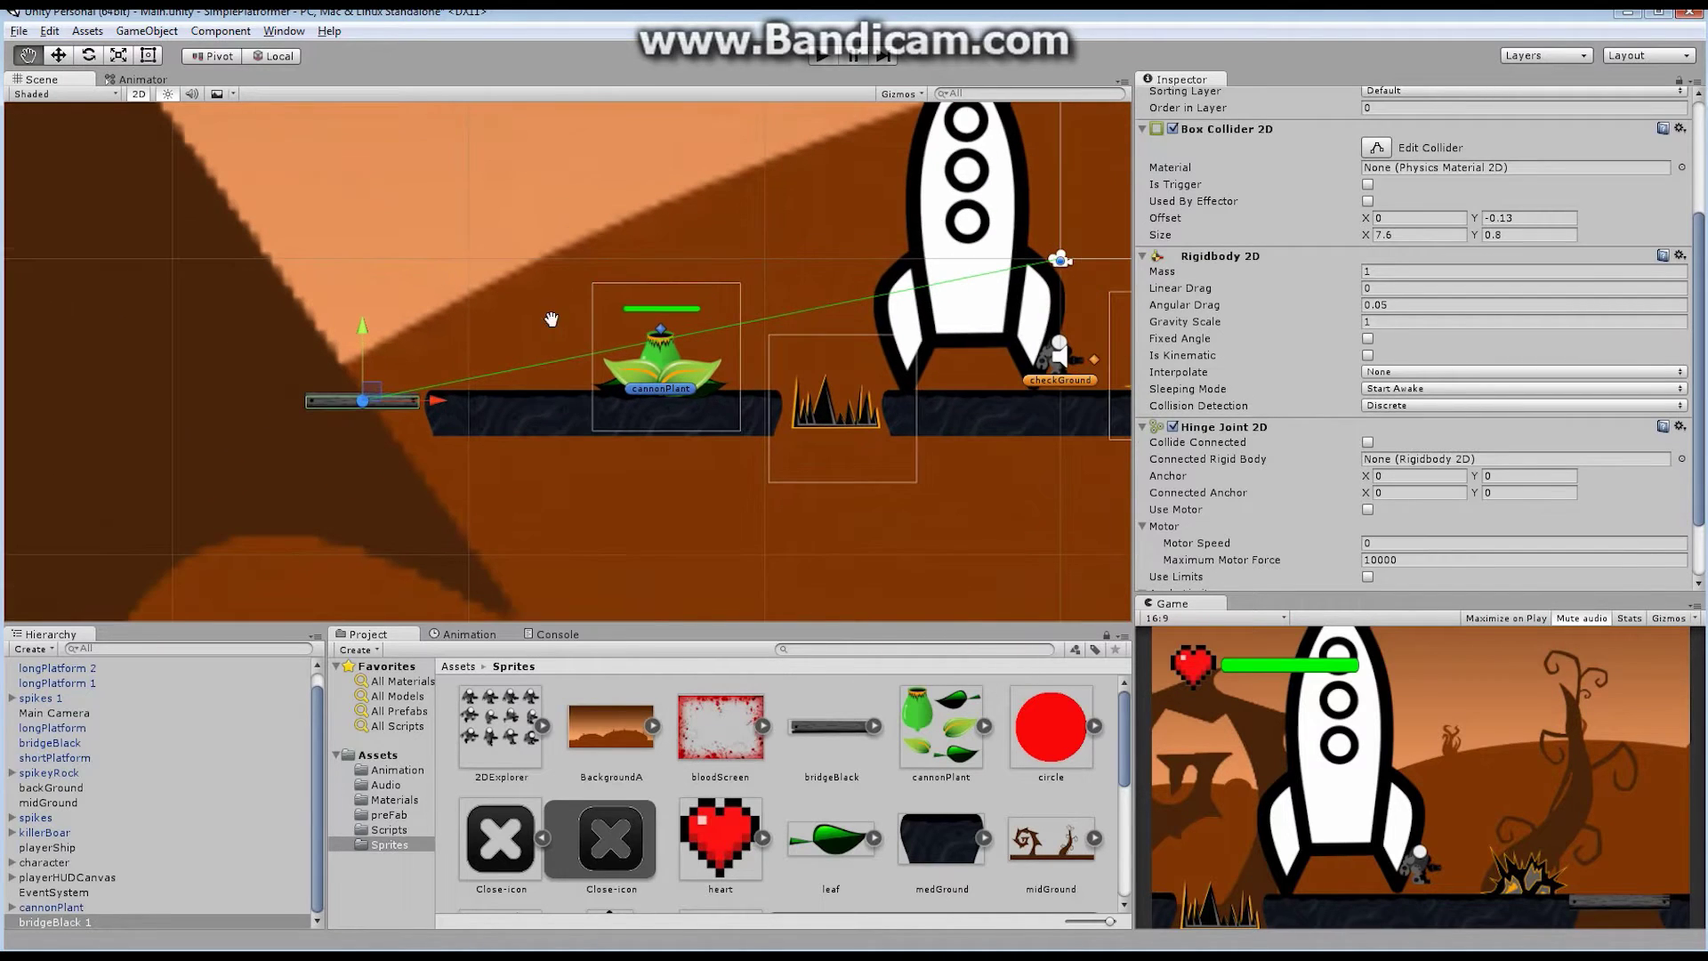